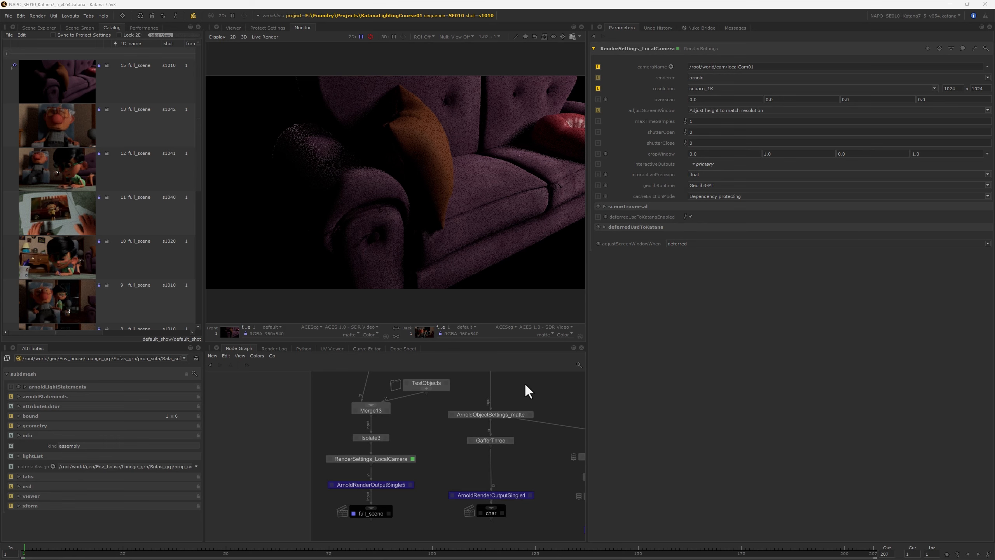
Step: Switch to File Explorer and browse the KatanaLightingCourse01 sequences through SE010 and shot s1010 to its footage folder
key("alt+Tab")
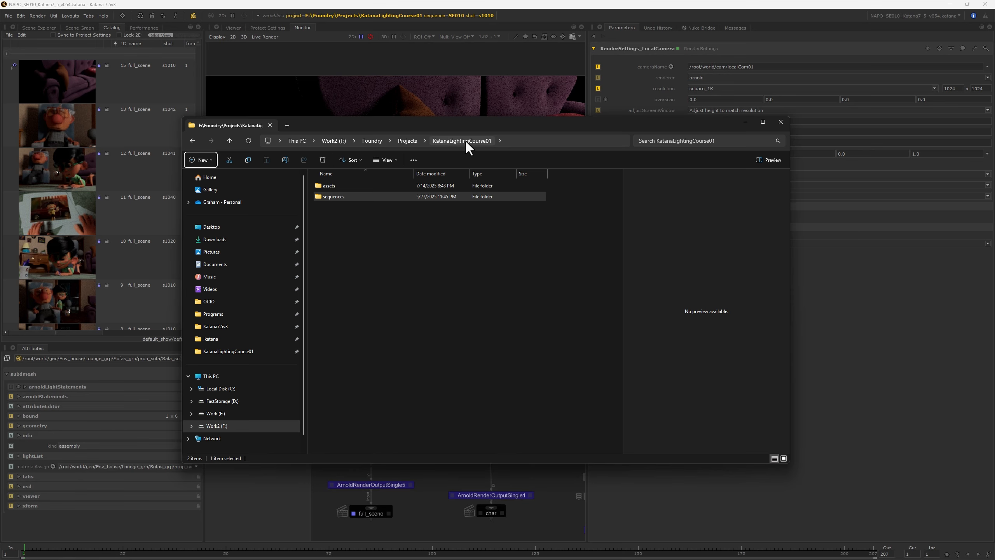
double_click(327, 196)
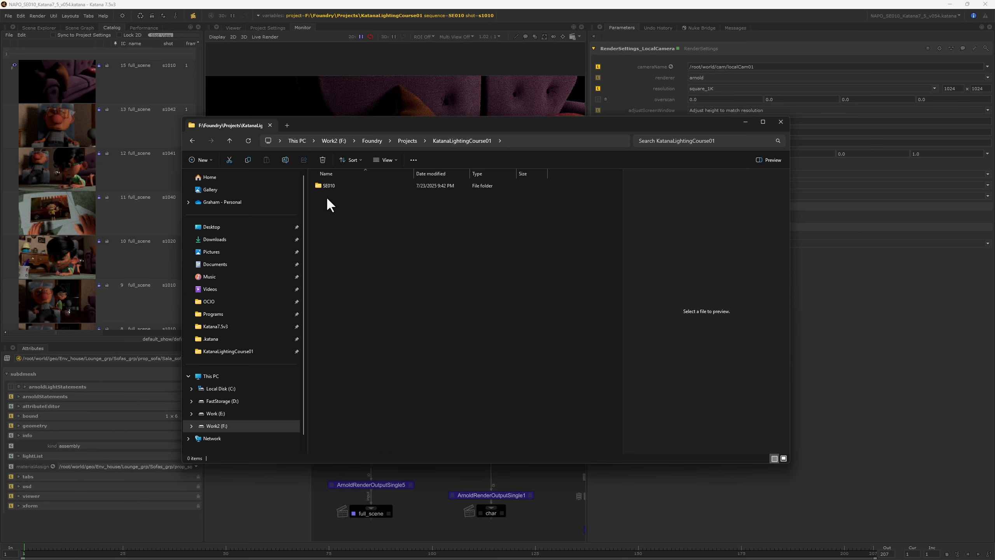
double_click(326, 185)
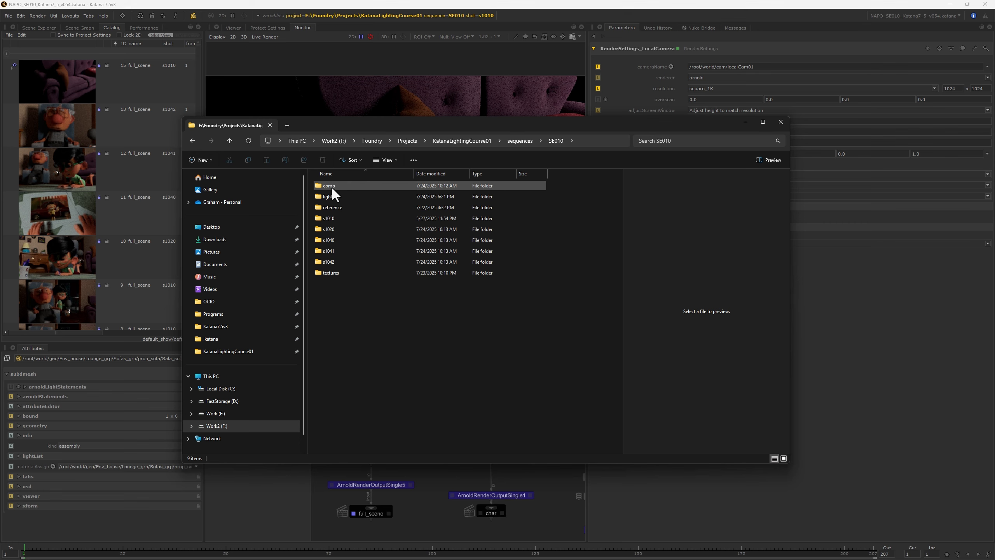
double_click(327, 218)
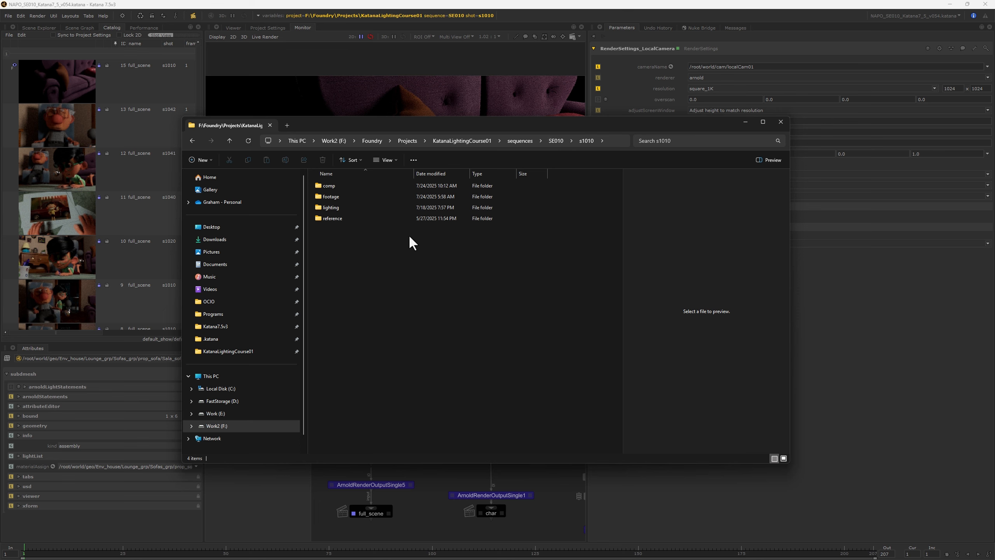
left_click(556, 140)
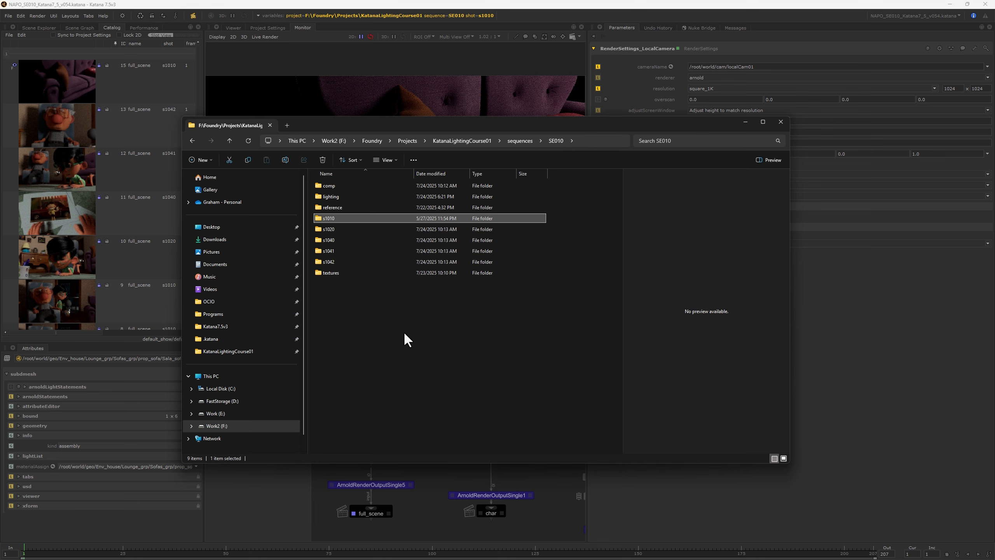
left_click(388, 306)
double_click(329, 219)
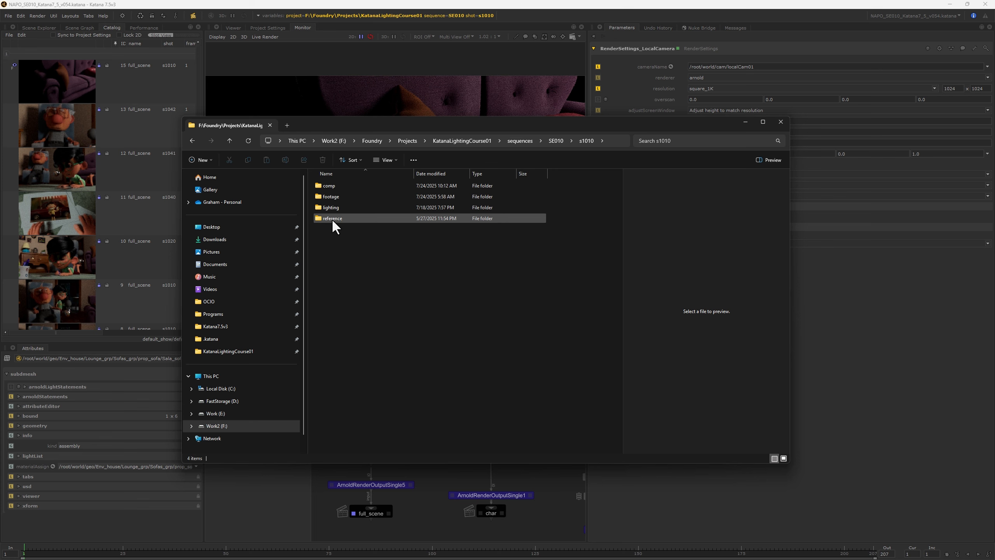
double_click(328, 197)
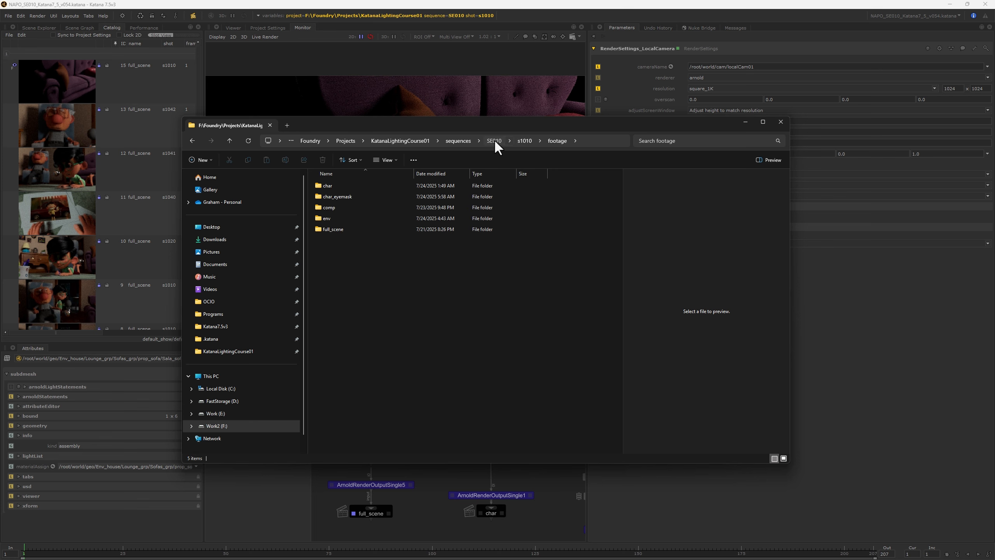
Step: Open reference.png from SE010's reference folder, examine the reference frames, and put the folder and image windows away
left_click(494, 139)
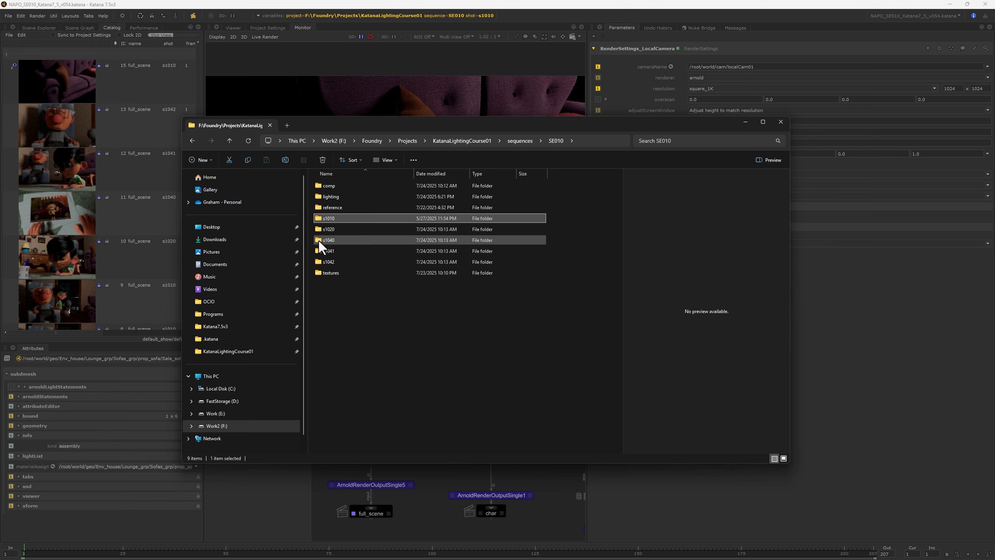
double_click(331, 207)
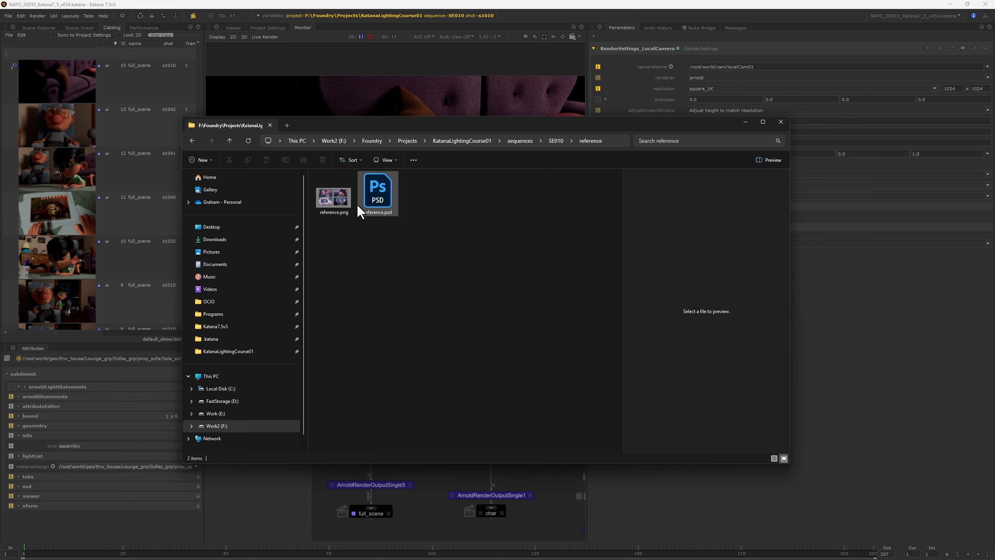
double_click(333, 197)
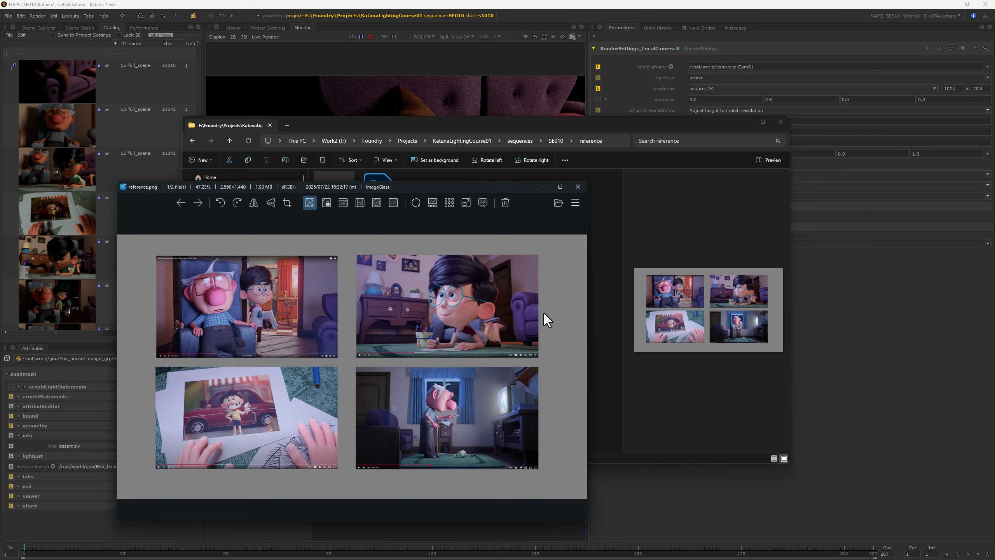
left_click(781, 122)
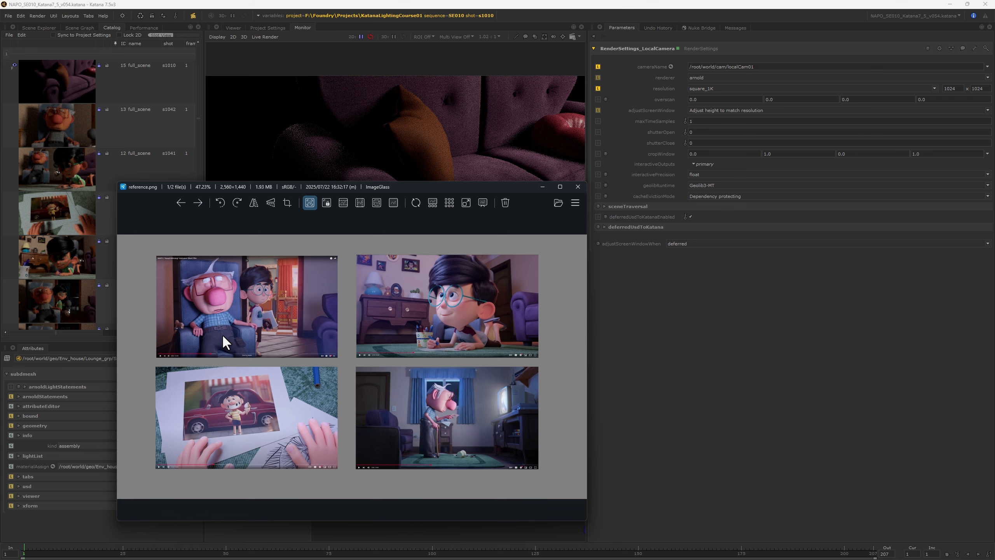
left_click_drag(409, 188, 461, 188)
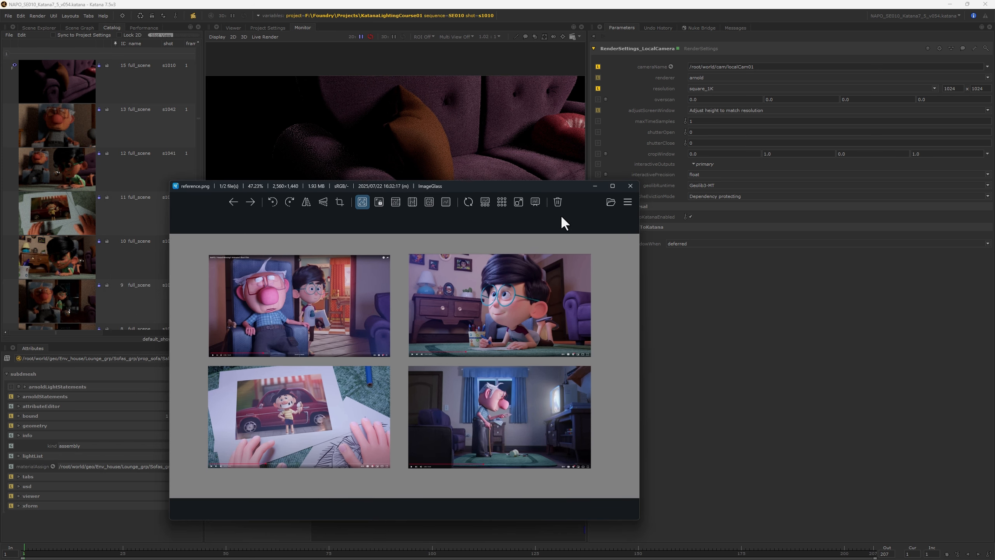
left_click(595, 186)
Step: In the 07 - Sequence Lighting group, reroute the downstream connection from GafferThree_Sequence1 to the output of Transform3D
scroll(442, 409, "down", 8)
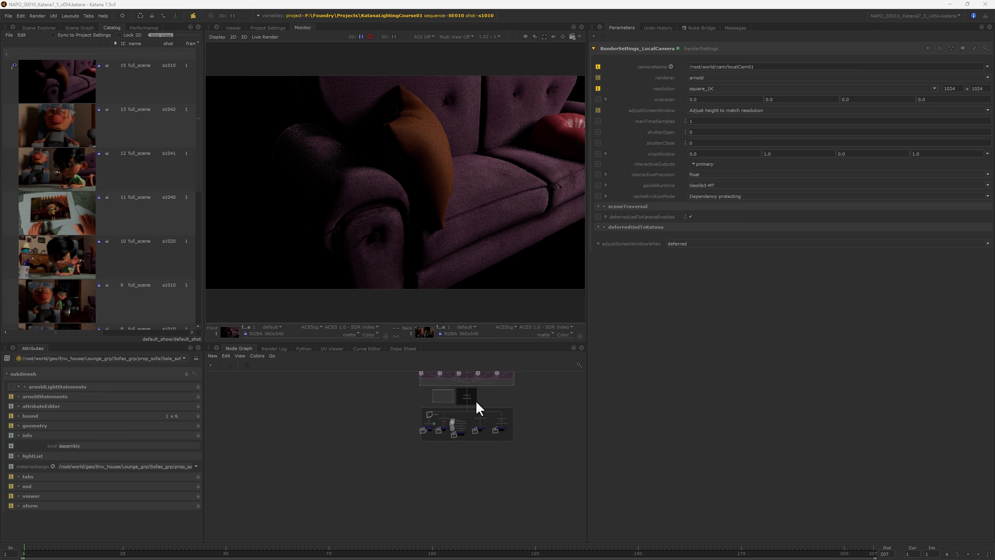
middle_click_drag(476, 400, 425, 479)
scroll(420, 413, "up", 6)
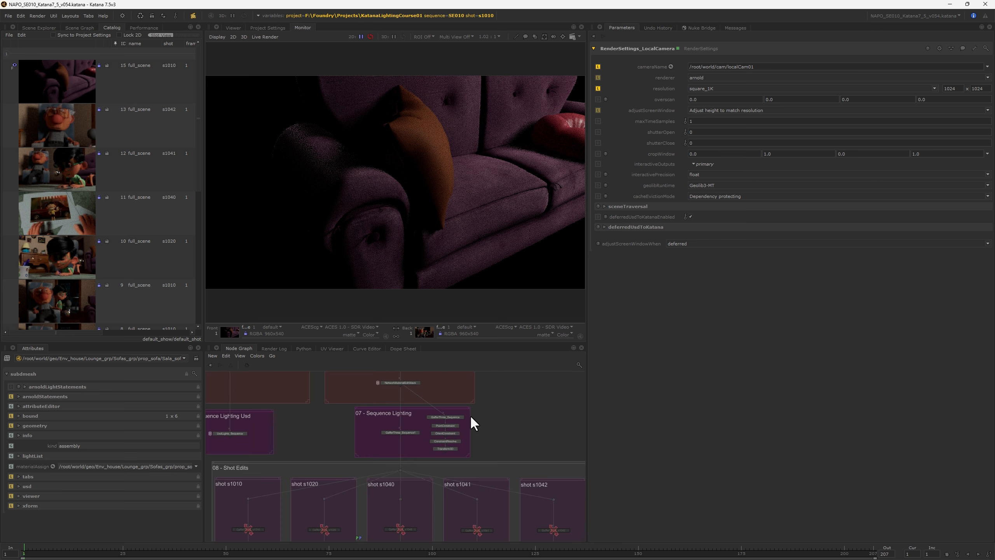
scroll(469, 415, "up", 3)
middle_click_drag(499, 406, 530, 435)
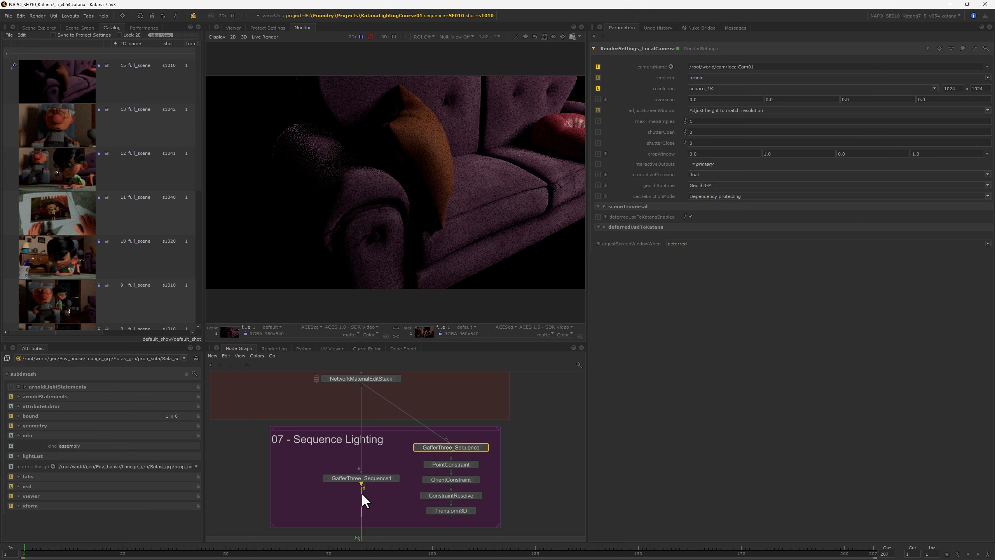
left_click_drag(360, 492, 451, 517)
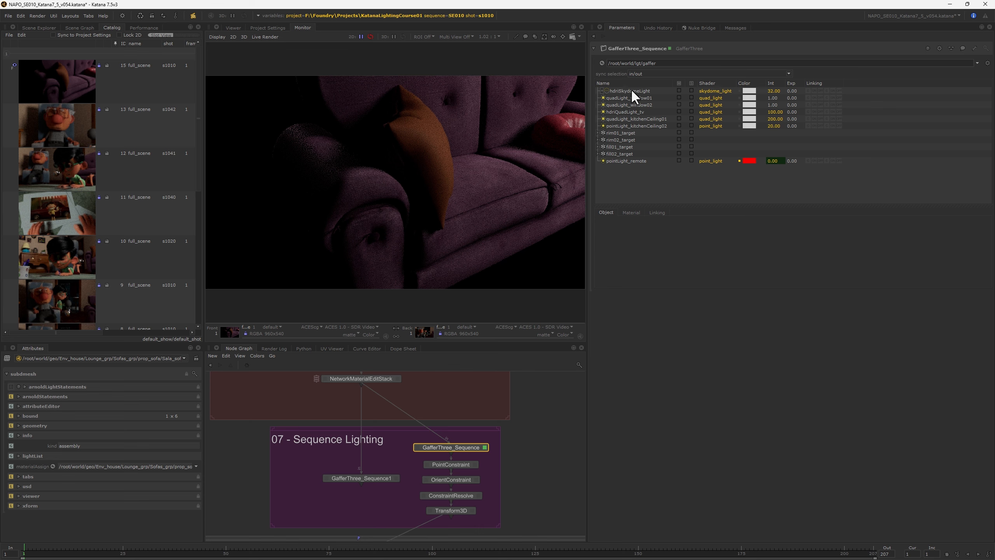
Step: Inspect quadLight_window01 and quadLight_window02 in GafferThree_Sequence and select hdriSkydomeLight
left_click(629, 90)
left_click(628, 98)
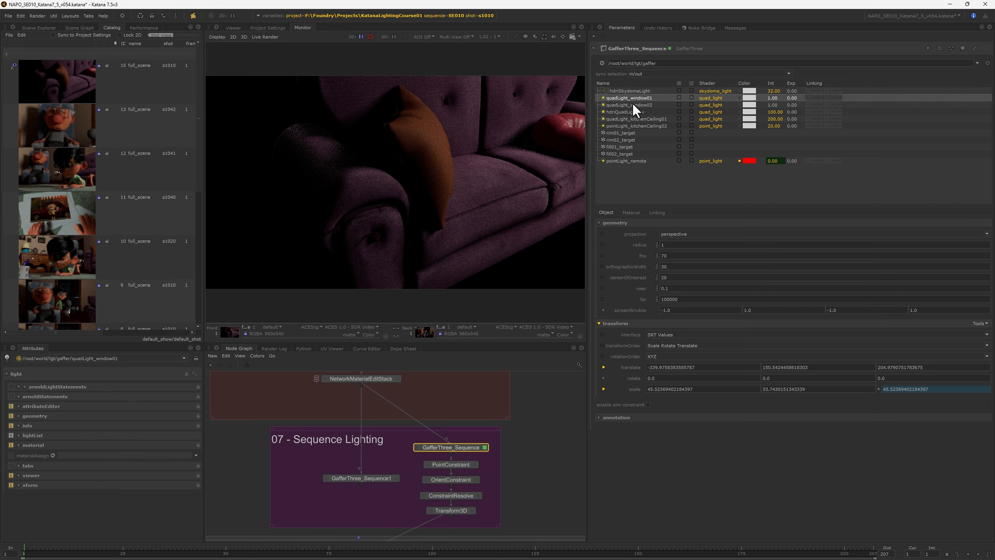
left_click(632, 104)
left_click(629, 91)
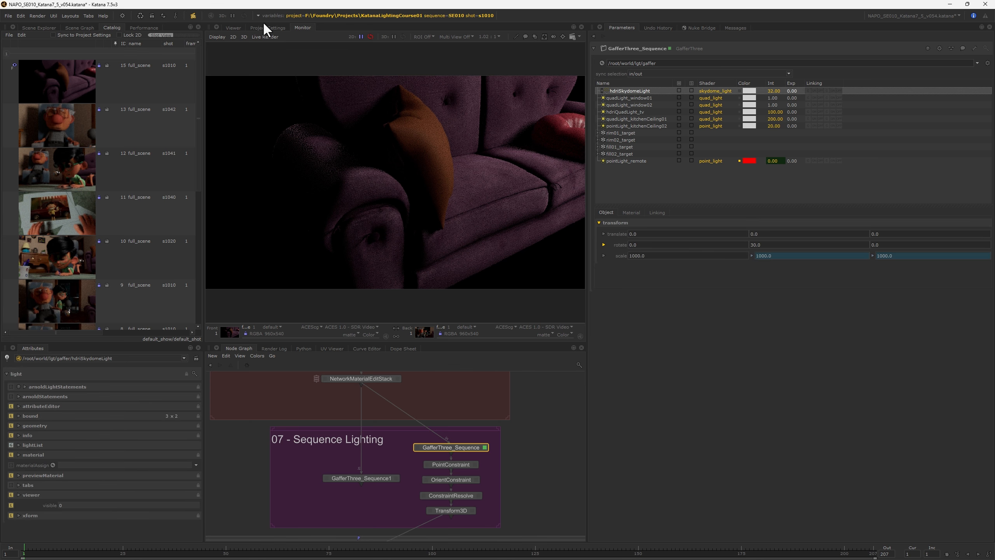
Step: Show the 3D scene and disable the Isolate3 and RenderSettings_LocalCamera nodes in the full_scene branch
left_click(233, 27)
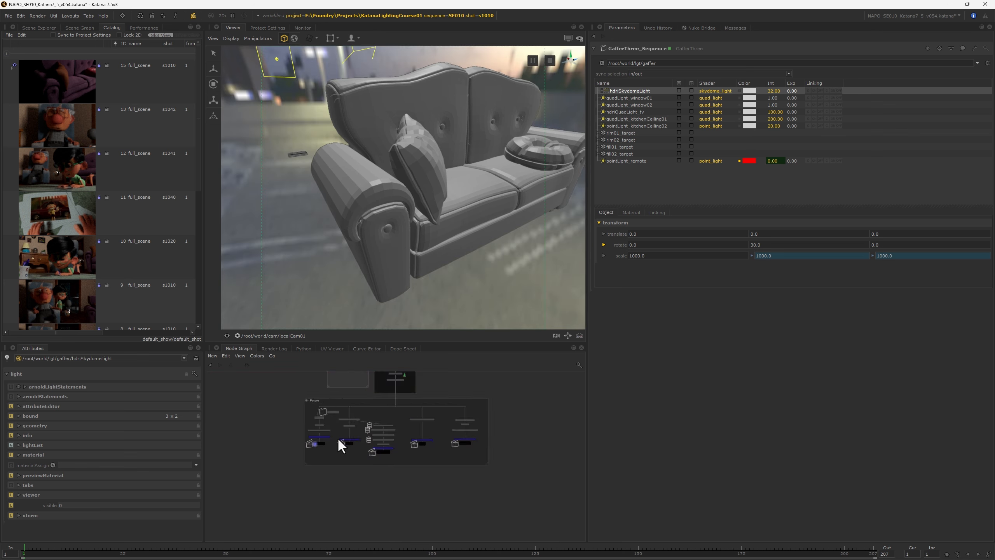
scroll(337, 436, "up", 4)
left_click_drag(324, 425, 301, 408)
key("d")
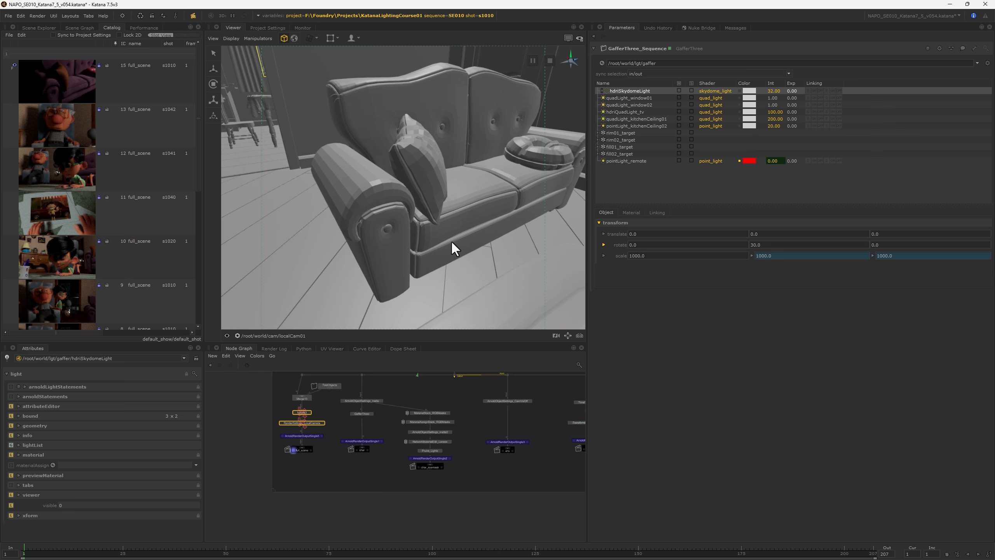
Step: Change the viewer camera from localCam01 to persp and frame the whole house set from outside
left_click_drag(451, 240, 438, 241, "alt")
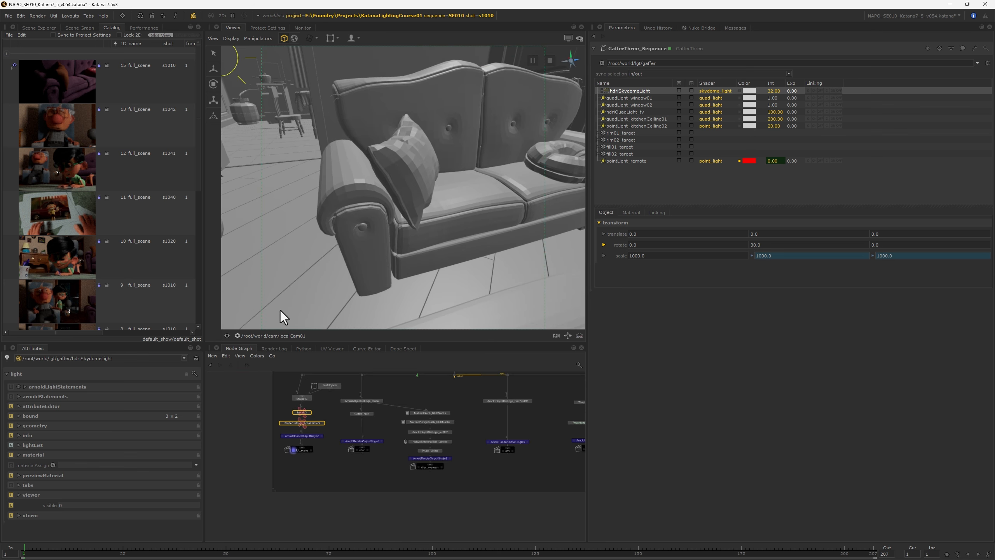
left_click(281, 336)
left_click(247, 362)
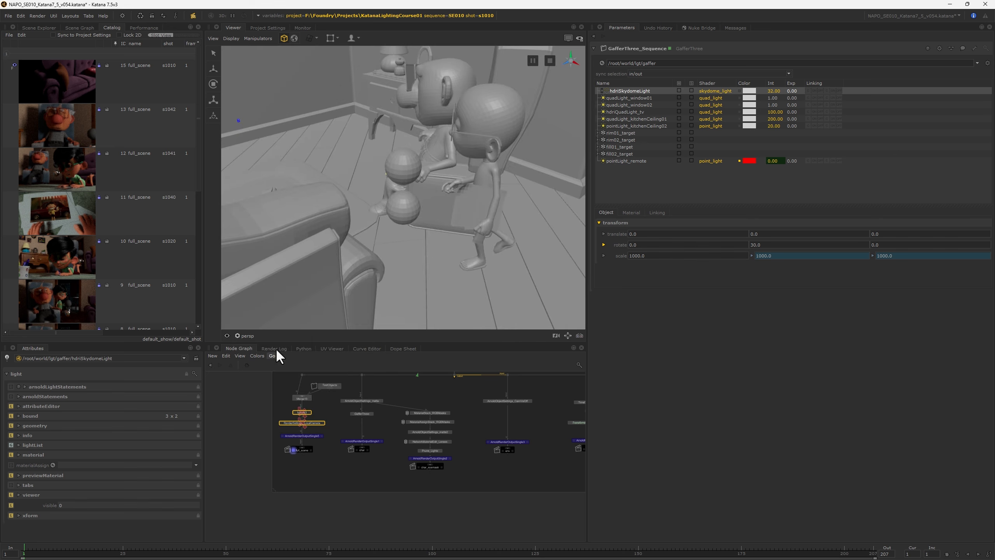
scroll(447, 199, "down", 10)
left_click_drag(446, 199, 472, 215, "alt")
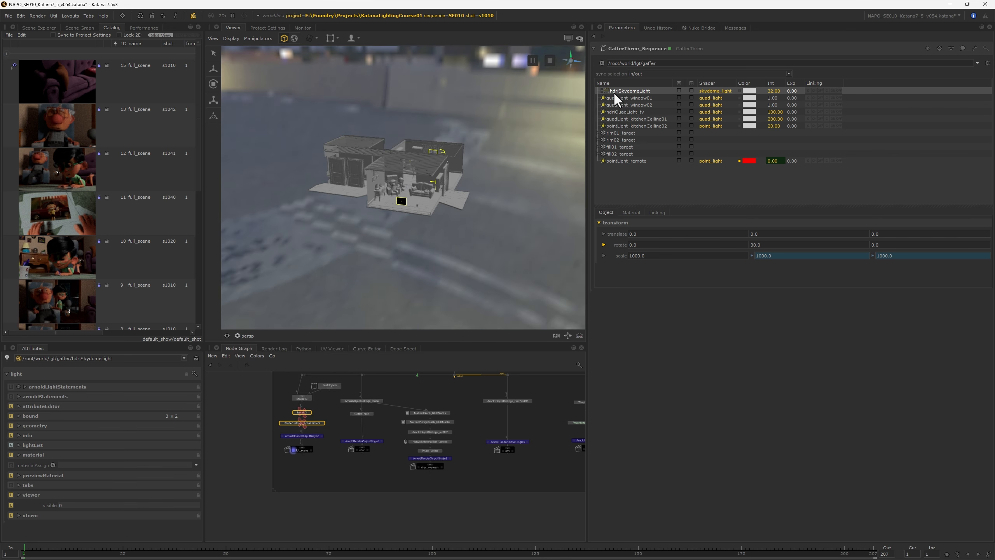
Step: Look through the Arnold light types that can be added to GafferThree_Sequence
left_click(623, 186)
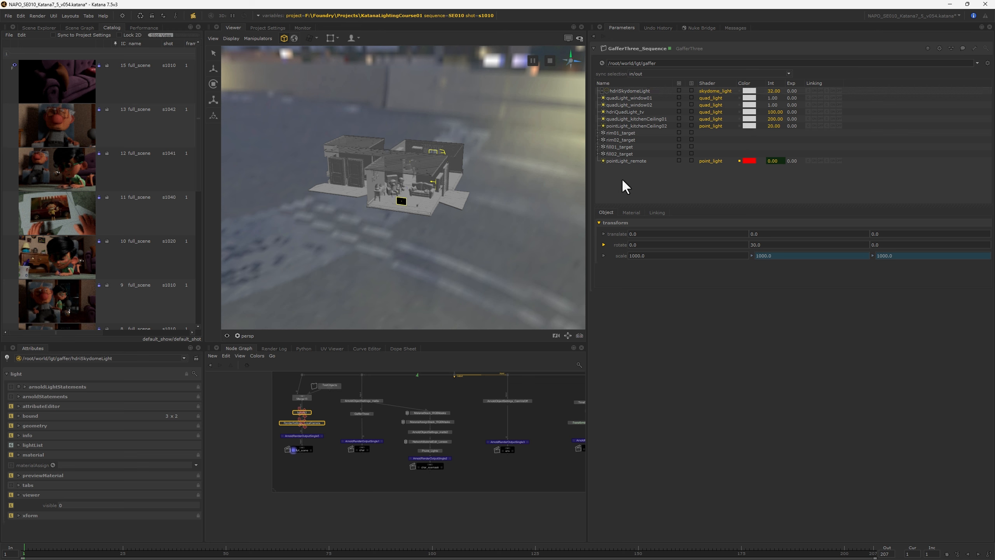
right_click(626, 187)
mouse_move(643, 175)
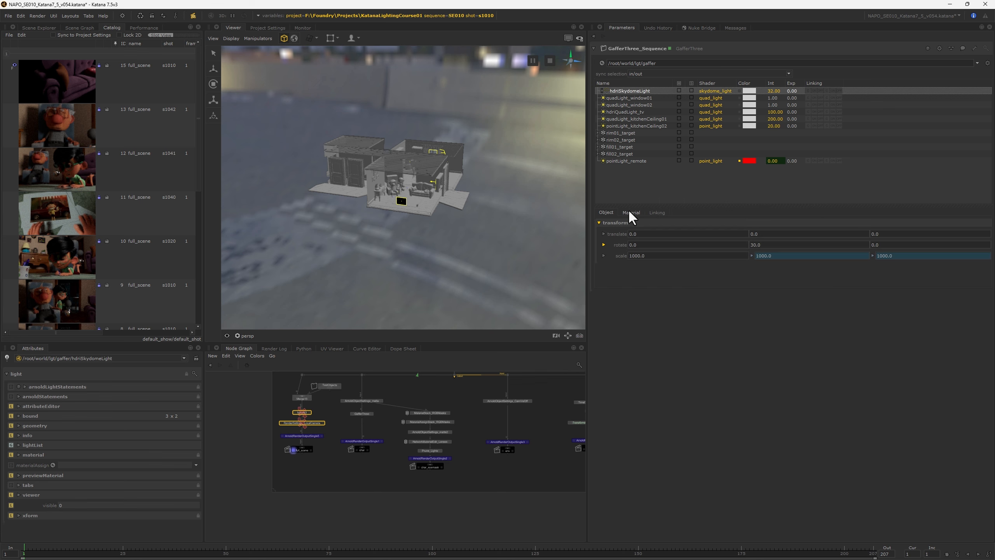
Step: Examine hdriSkydomeLight's material, expanding the image shader's attributes to check the RooftopHDRI_v005.exr texture path
left_click(629, 211)
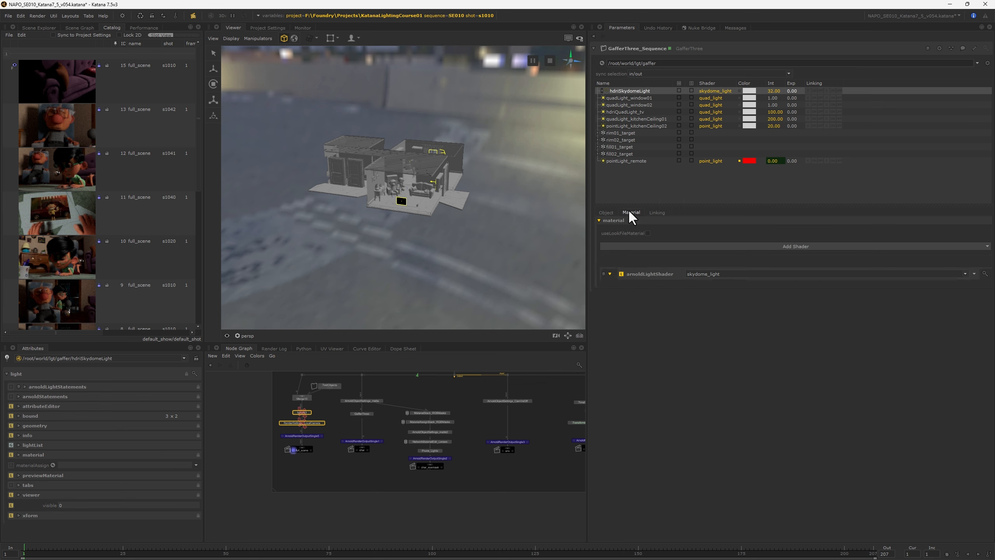
left_click(609, 261)
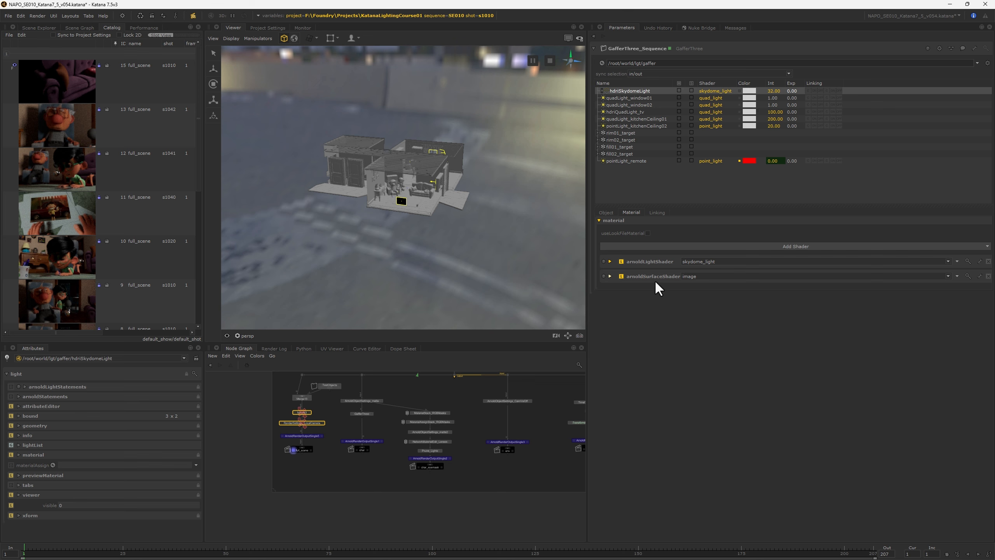
left_click(609, 277)
left_click(607, 288)
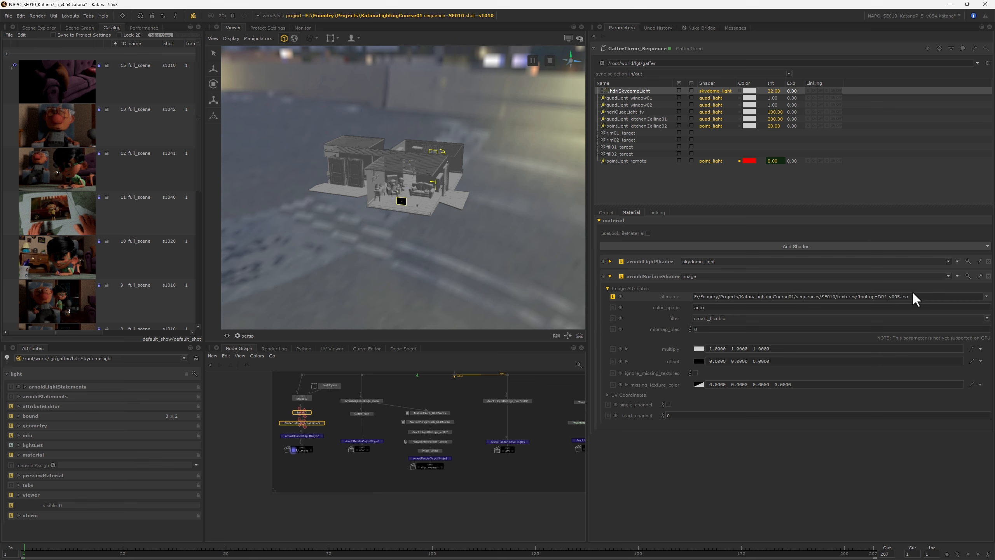
left_click_drag(916, 298, 856, 297)
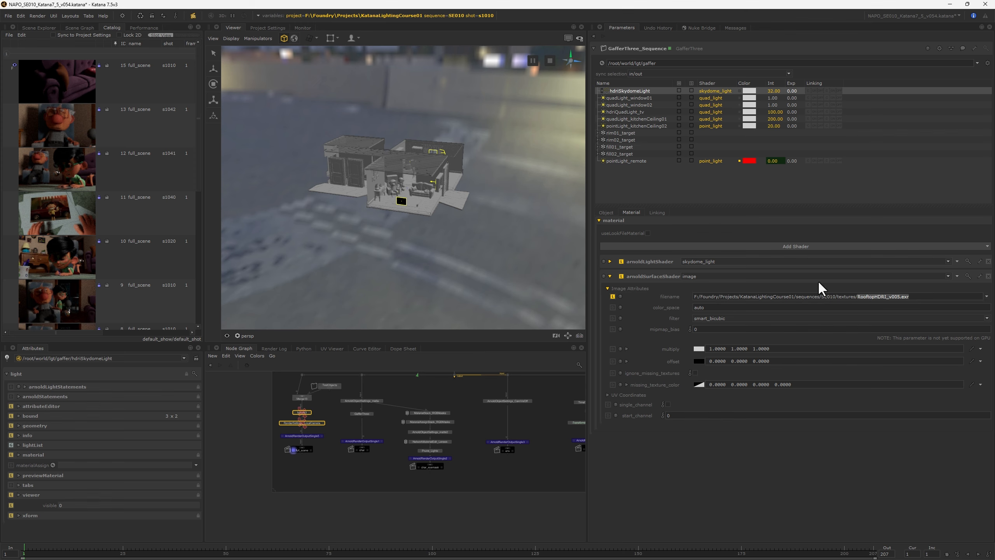
mouse_move(418, 247)
left_mouse_down("alt")
mouse_move(464, 231)
mouse_move(444, 238)
mouse_move(431, 260)
left_mouse_up("alt")
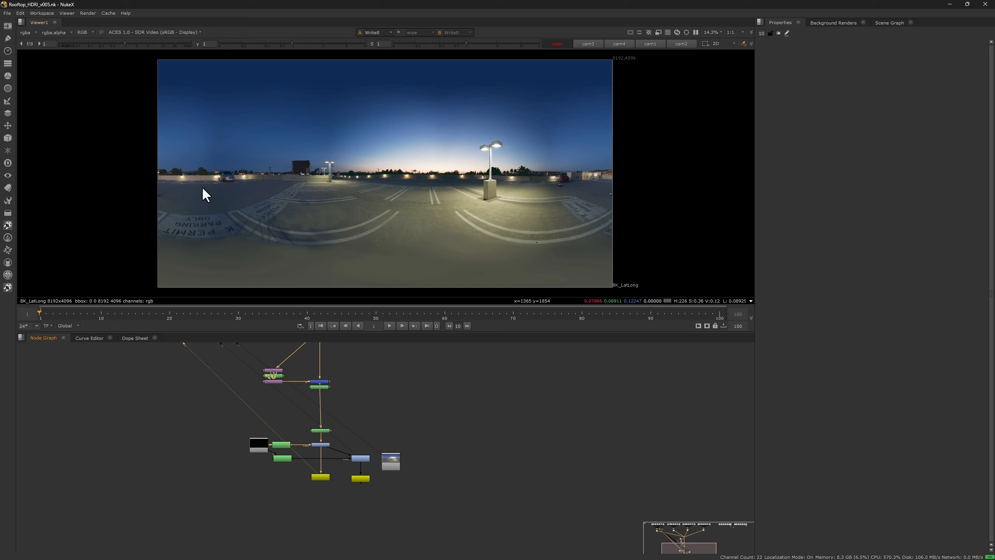
Step: Find the bracketed source photos in the Rooftop_HDRI_v005.nk node graph and view the Read28 image
scroll(377, 357, "down", 2)
middle_click_drag(376, 356, 420, 441)
scroll(279, 383, "down", 1)
middle_click_drag(278, 383, 356, 537)
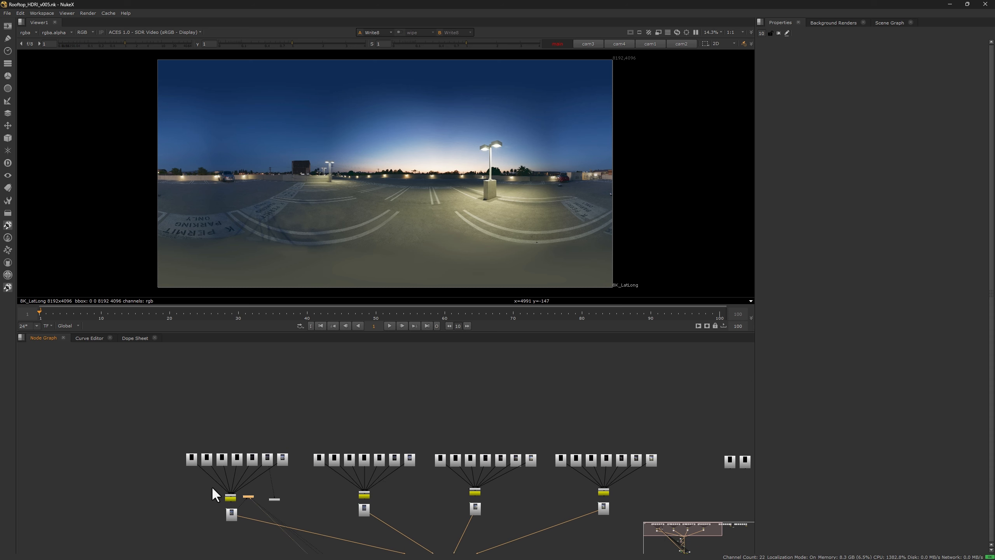
scroll(210, 470, "up", 3)
scroll(330, 466, "up", 2)
left_click(339, 450)
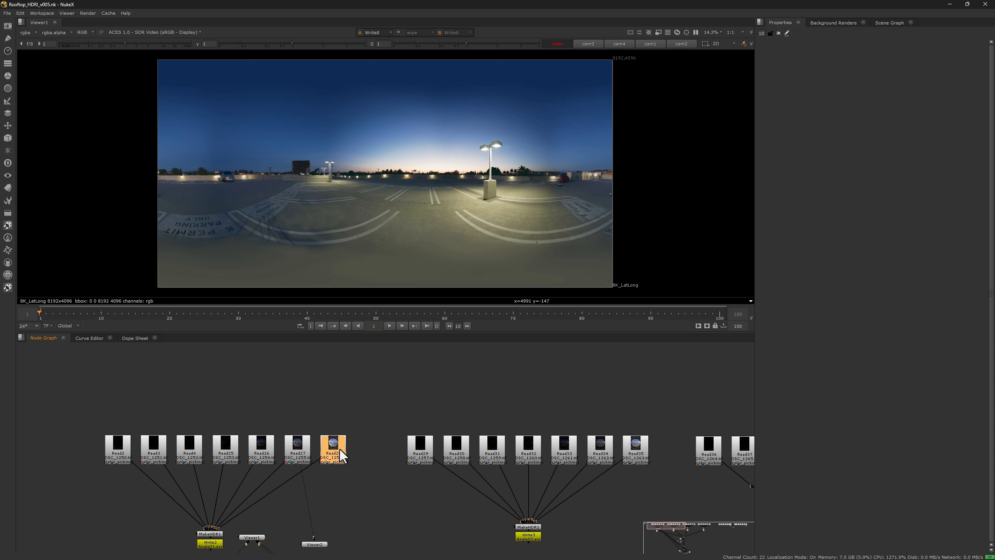
key("1")
scroll(413, 182, "down", 1)
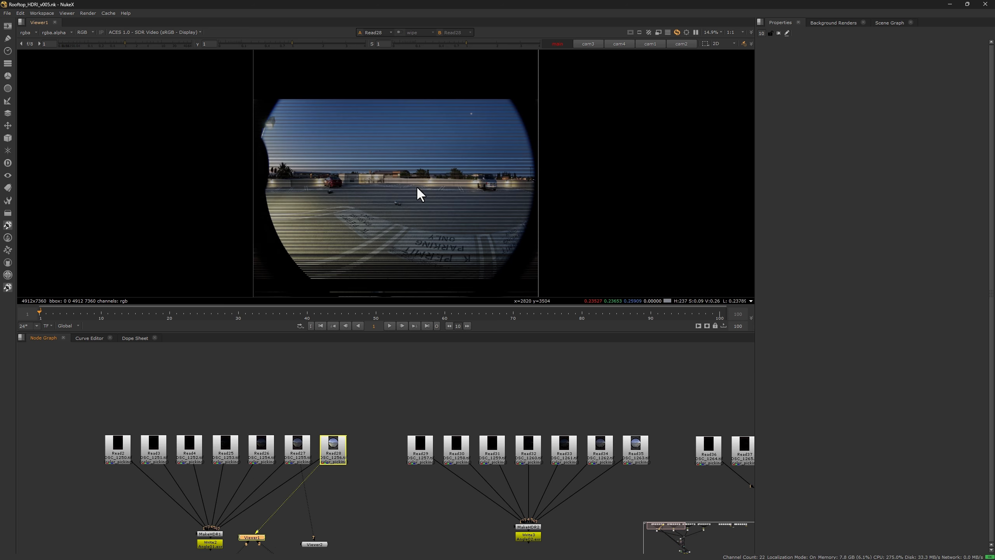
Step: Open the properties of MakeHDR1, below the first set of bracketed photos, to inspect its exposure times
left_click(385, 358)
middle_click_drag(383, 447, 424, 378)
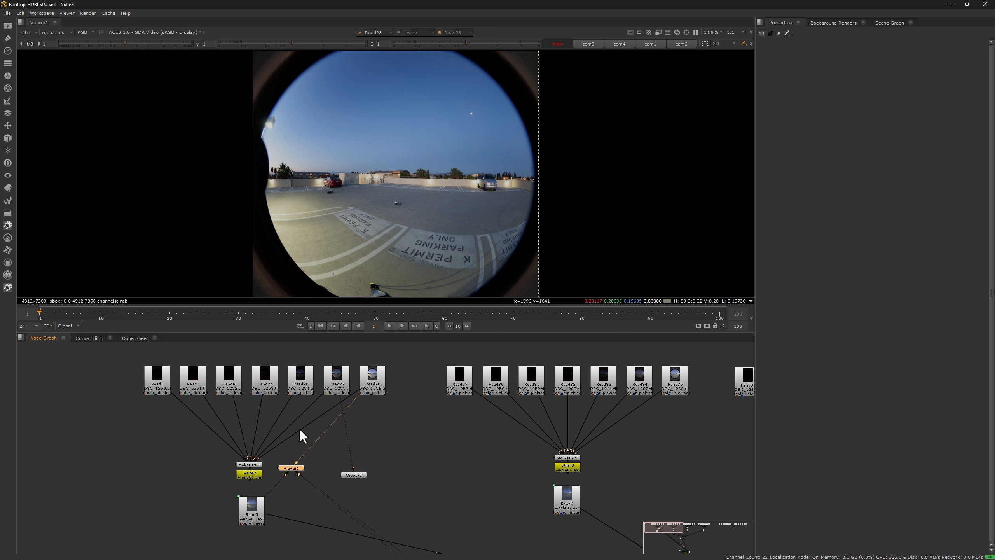
double_click(250, 464)
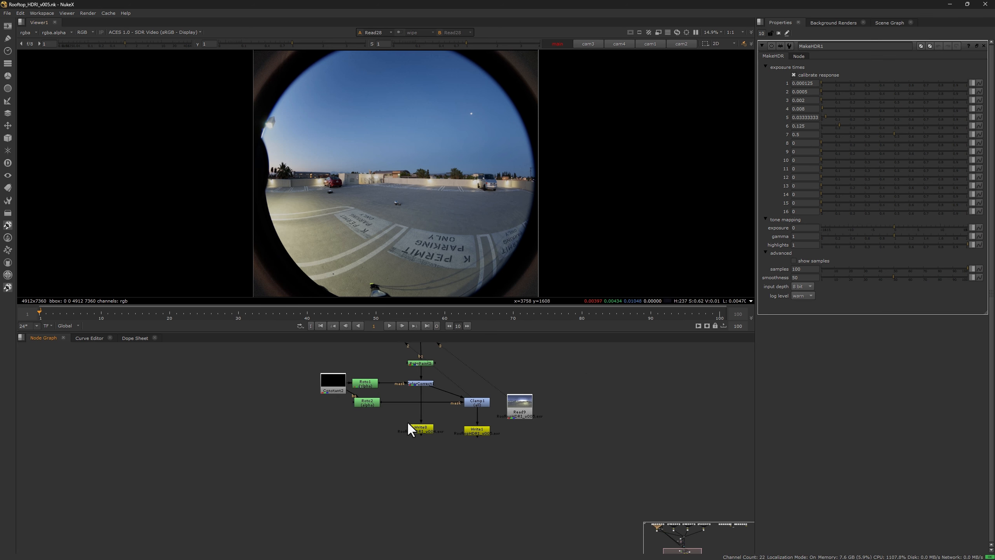
Step: View the lat-long panorama from the unclamped write node and lower the viewer gain to 0.0625
left_click(421, 427)
key("1")
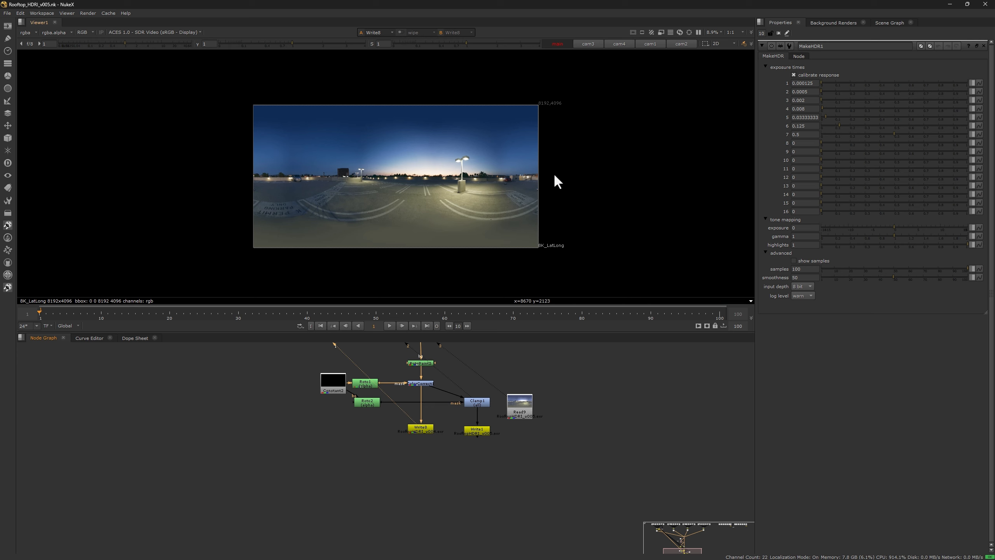
left_click(20, 43)
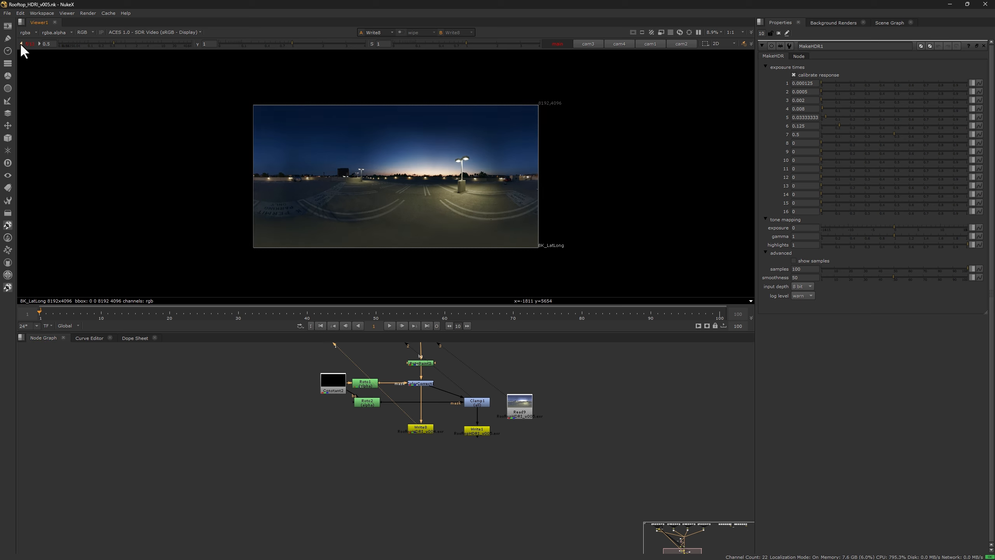
left_click(21, 44)
left_click(21, 44)
left_click(21, 44)
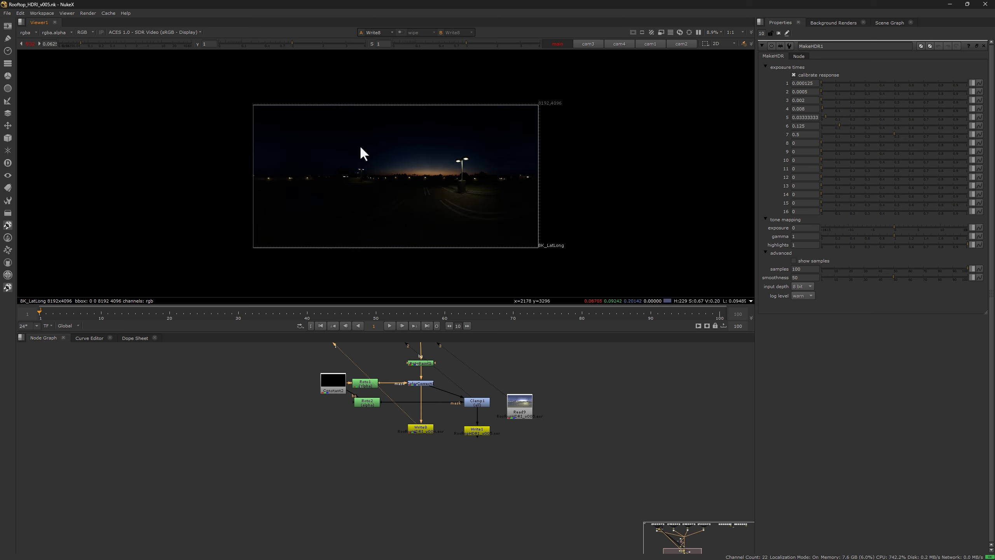
Step: Examine the street lamps, the horizon glow and the distant wall lamps in the darkened panorama
scroll(466, 161, "up", 8)
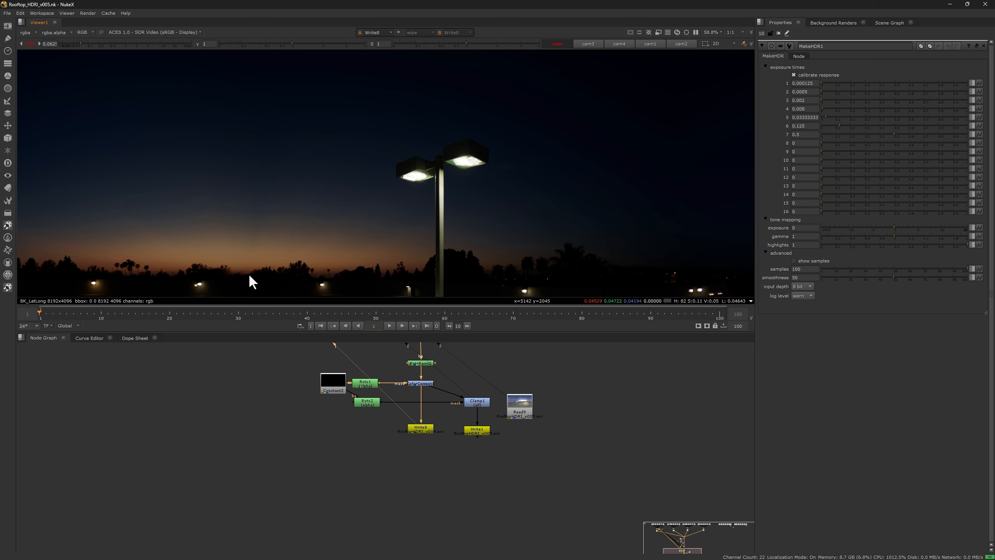
middle_click_drag(249, 274, 466, 200)
key("minus")
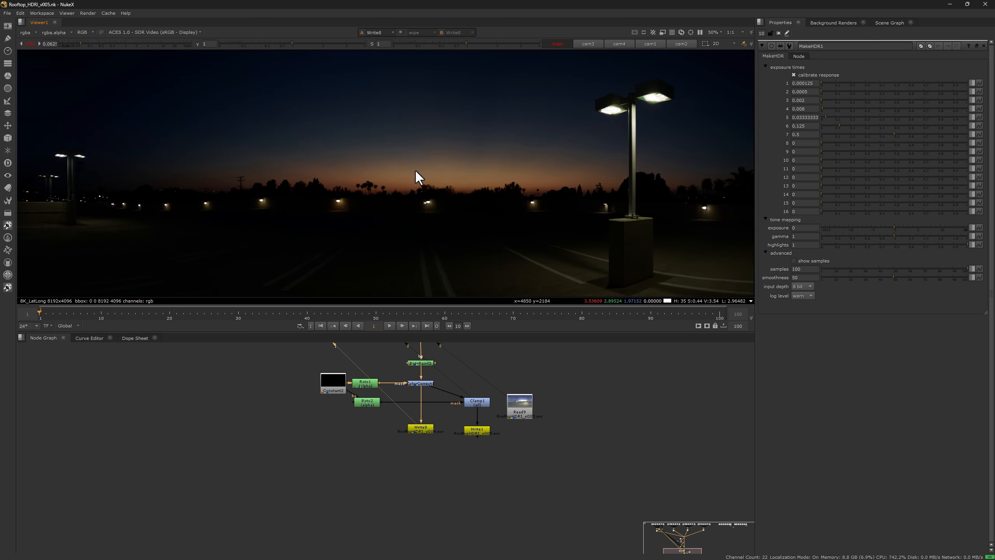
scroll(434, 202, "up", 4)
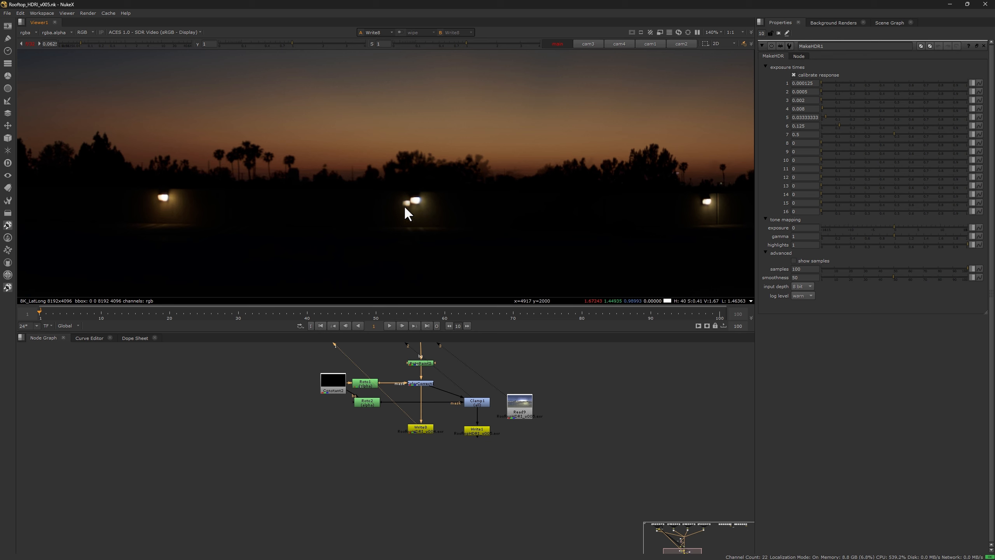
Step: Compare the distant wall lamps in the unclamped write node's output with those in Write1's output
left_click(423, 428)
key("2")
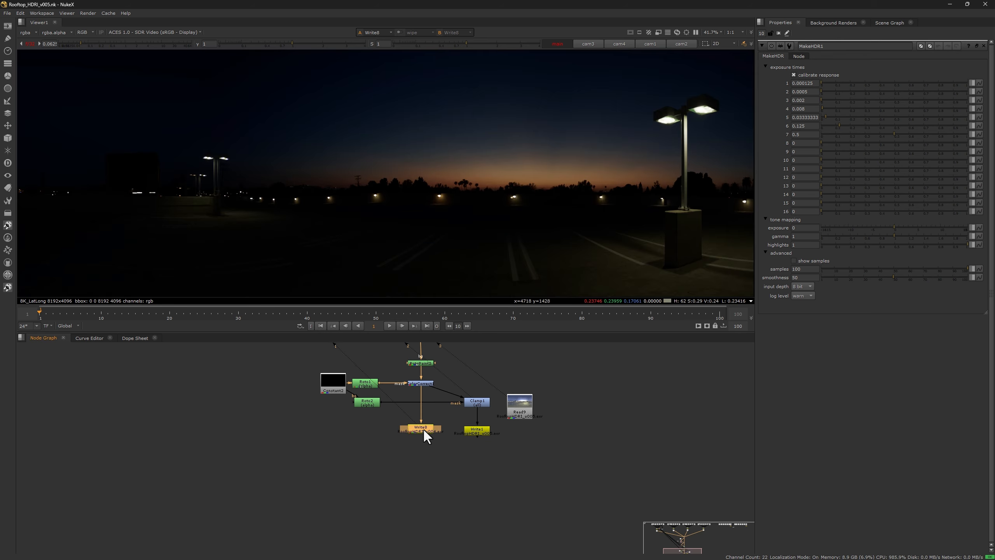
scroll(512, 201, "up", 7)
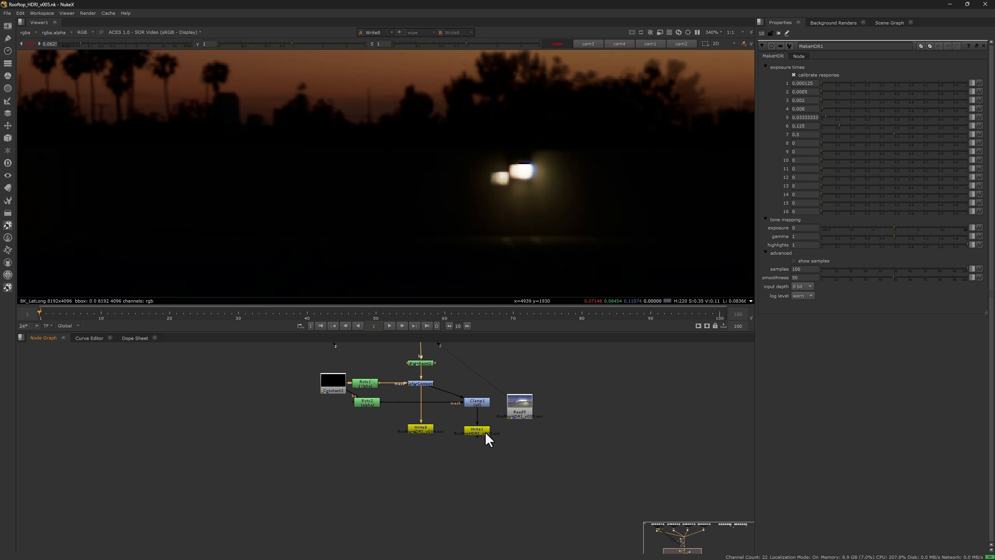
left_click(483, 431)
key("3")
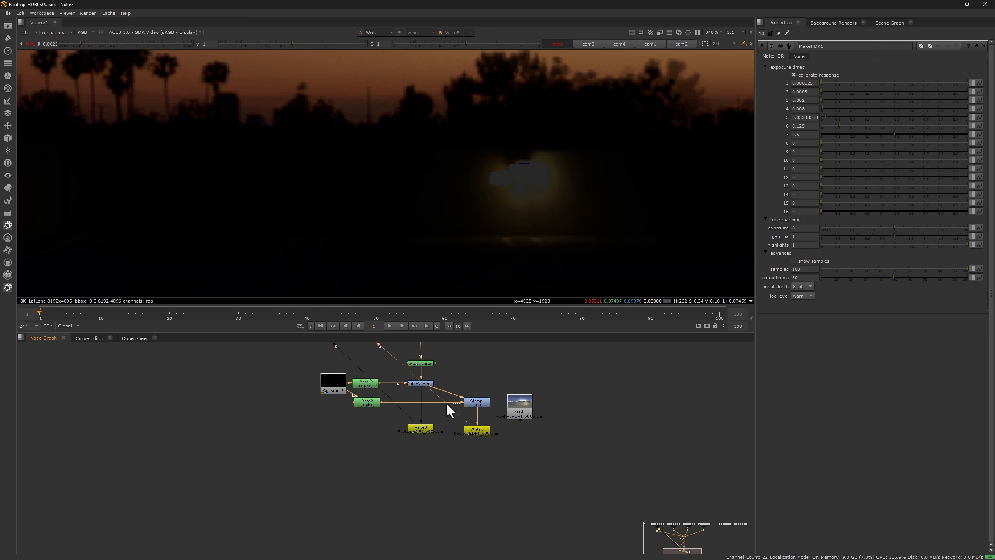
Step: Open the properties of Roto2 and Clamp1 to inspect the mask and clamp settings below the horizon
double_click(366, 402)
scroll(462, 205, "down", 6)
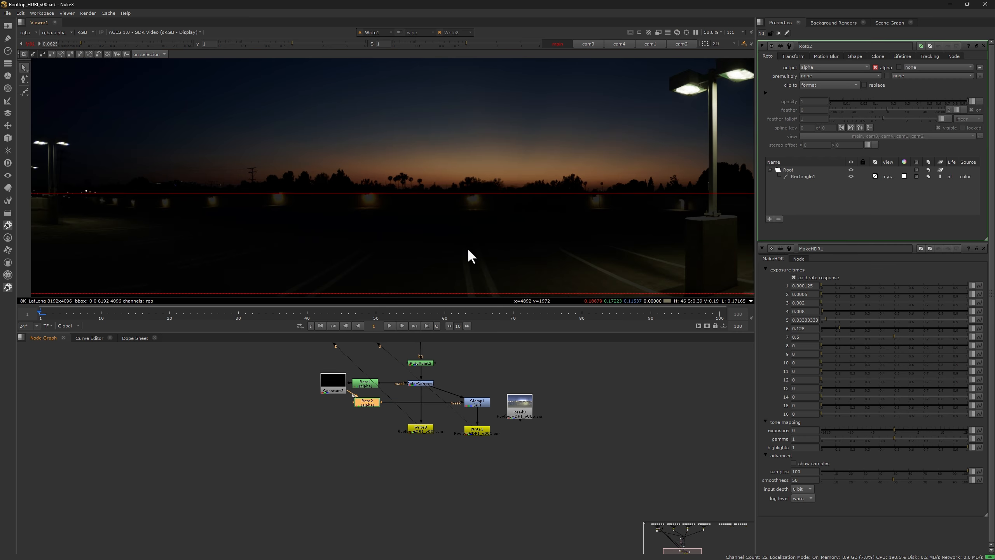
scroll(468, 250, "down", 5)
double_click(482, 403)
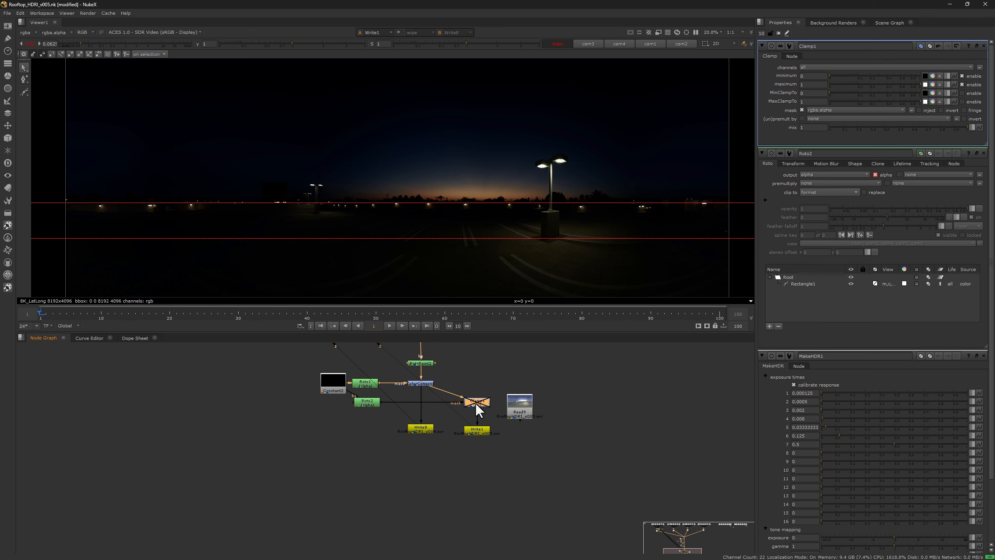
Step: Toggle Clamp1 off and on to compare its effect on the wall lamps, leaving it enabled
scroll(461, 201, "up", 8)
key("d")
key("d")
key("d")
key("d")
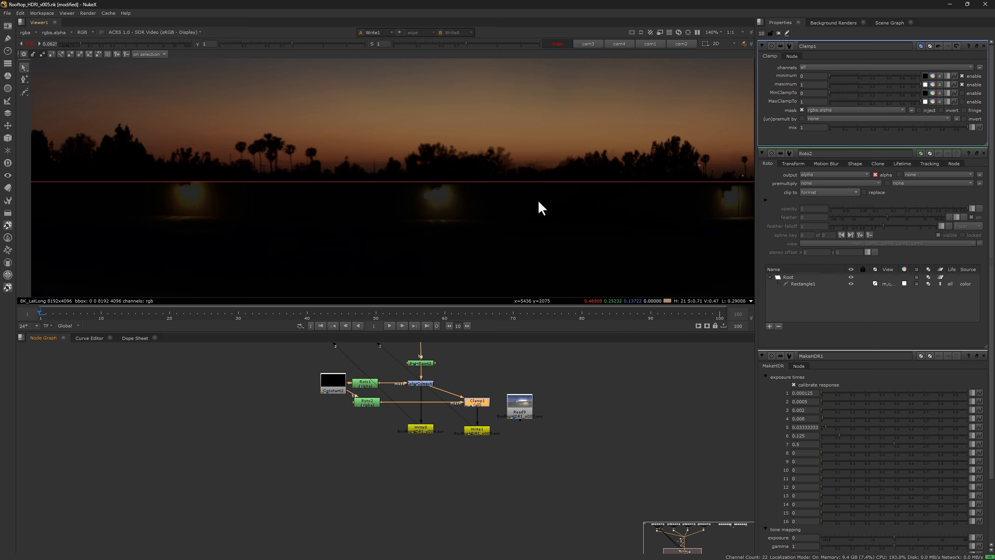
scroll(475, 225, "down", 6)
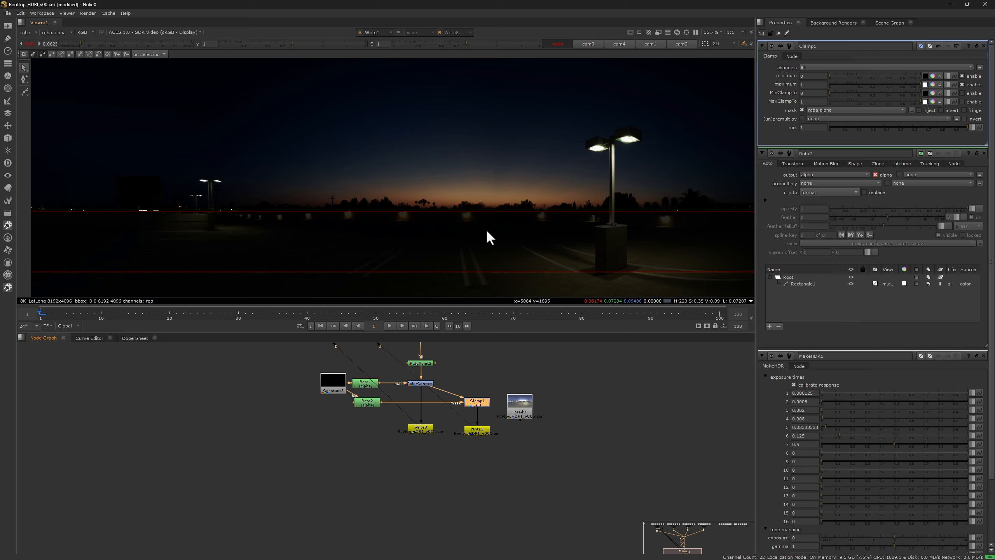
Step: Switch to Katana and expand the Geometry attributes of quadLight_window01's light shader to check its portal setting
key("alt+Tab")
left_click(628, 93)
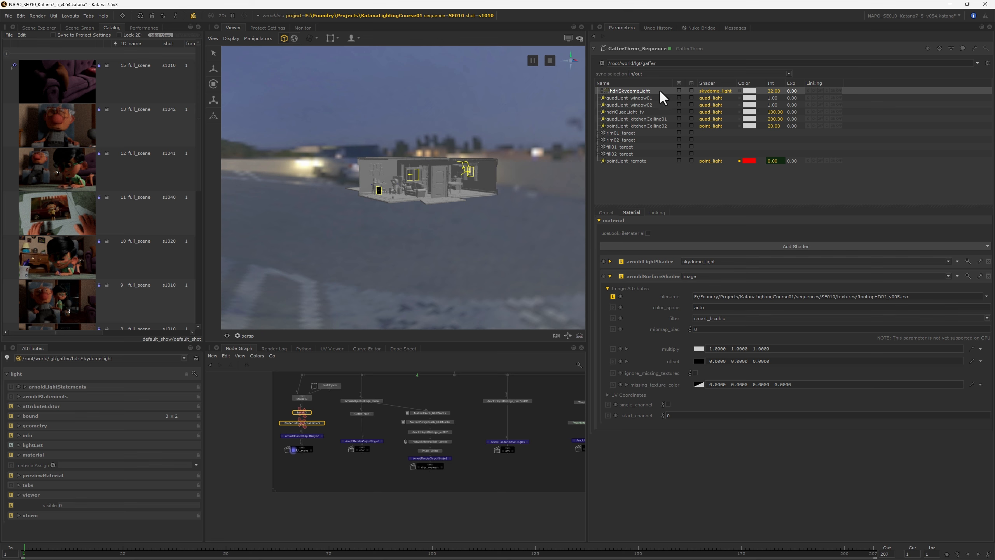
left_click(627, 98)
left_click(626, 104, "shift")
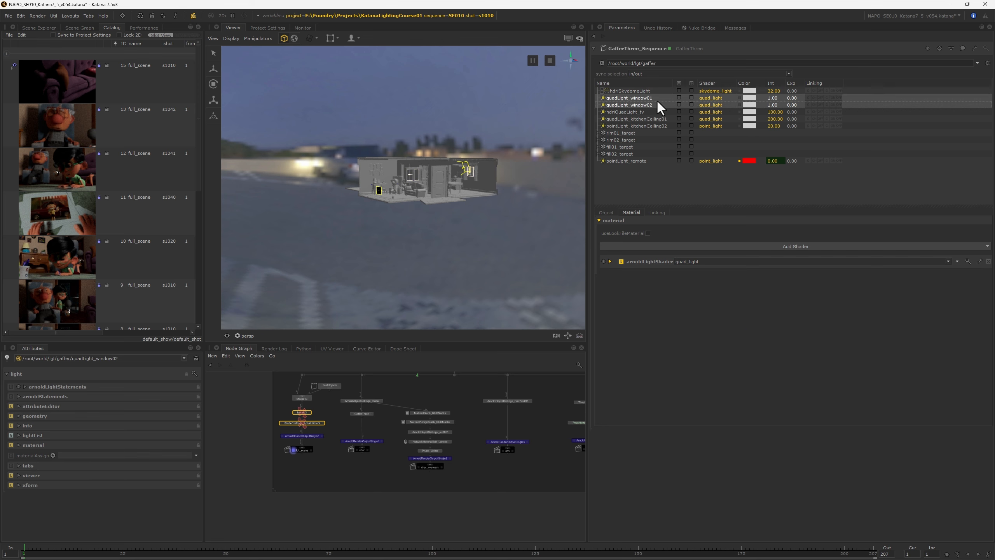
left_click(634, 98)
left_click(609, 261)
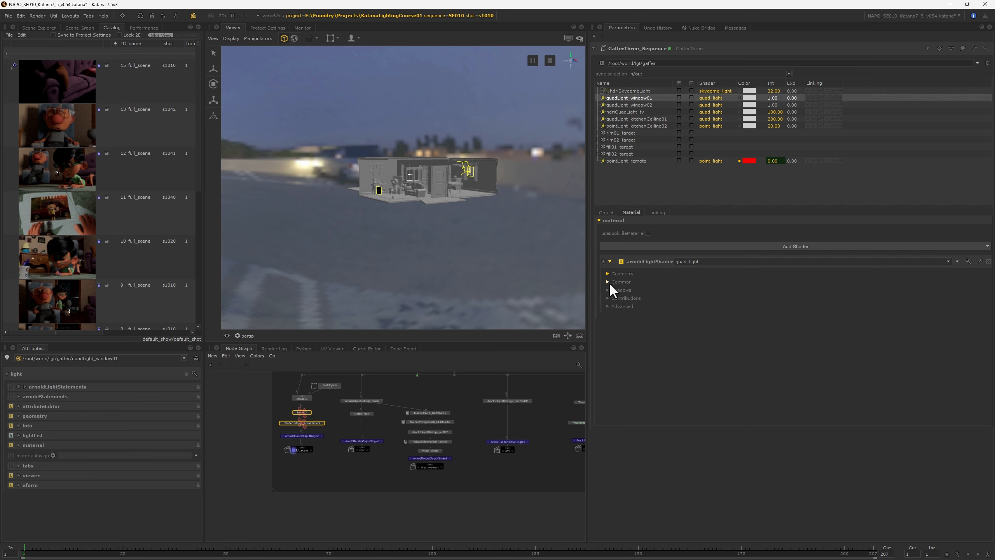
left_click(607, 274)
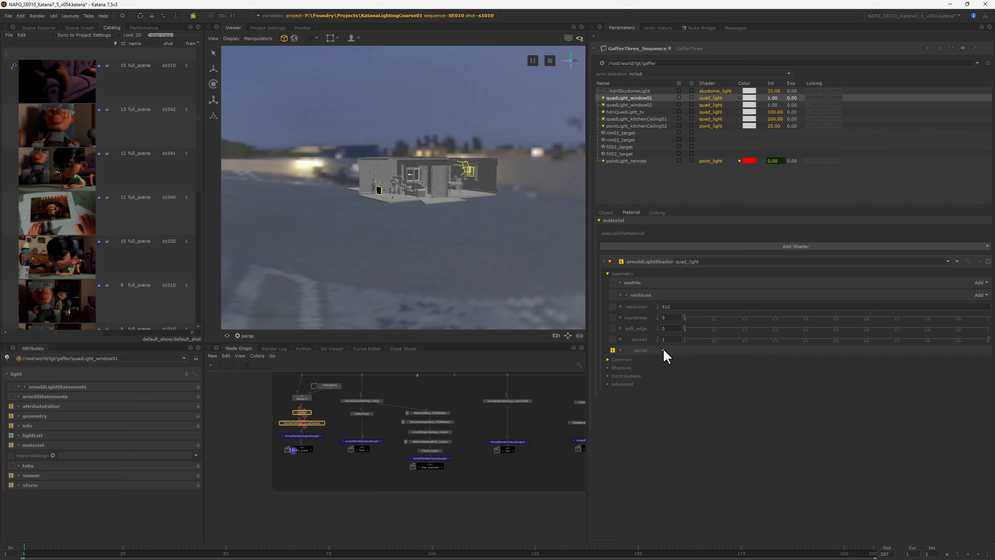
Step: Compare hdriSkydomeLight with quadLight_window02, expanding the window light's Common attributes to check its samples
left_click(634, 105)
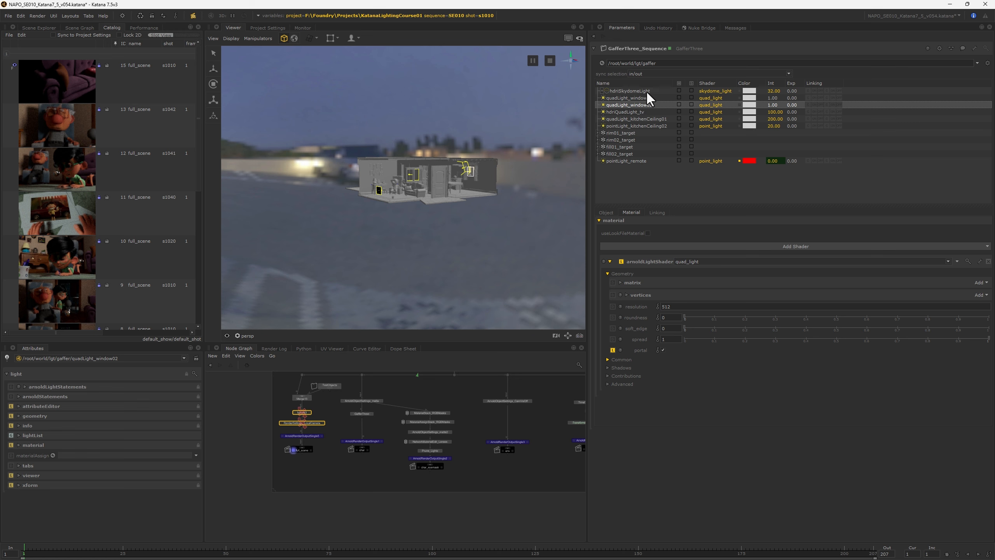
left_click(633, 91)
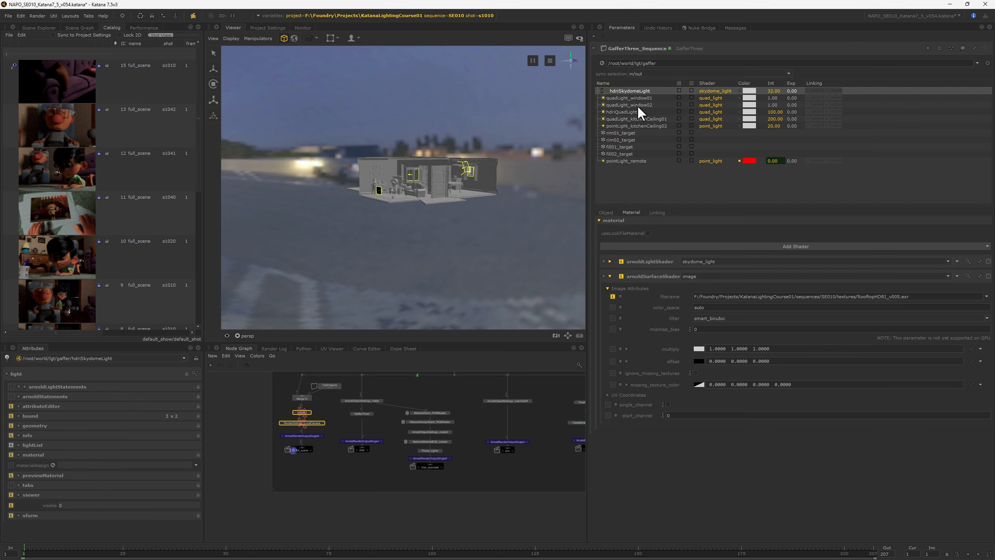
left_click(637, 104)
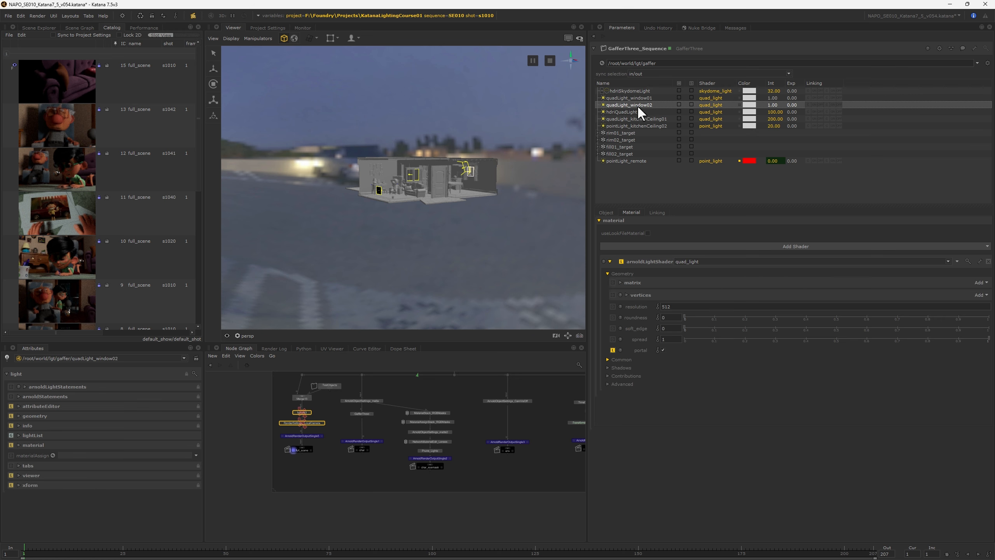
left_click(606, 359)
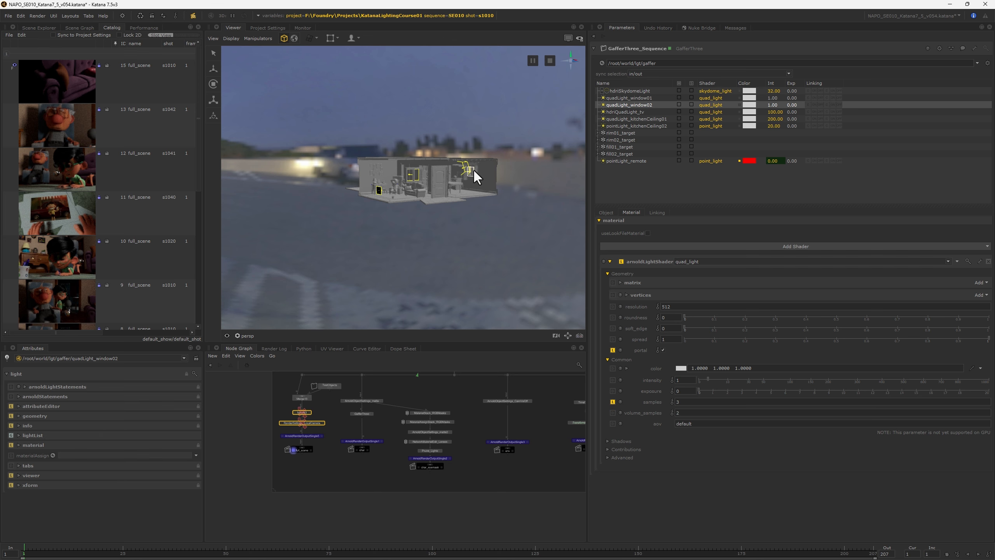
Step: Inspect how the window lights fit the house's window openings and check quadLight_window01's Common attributes
key("f")
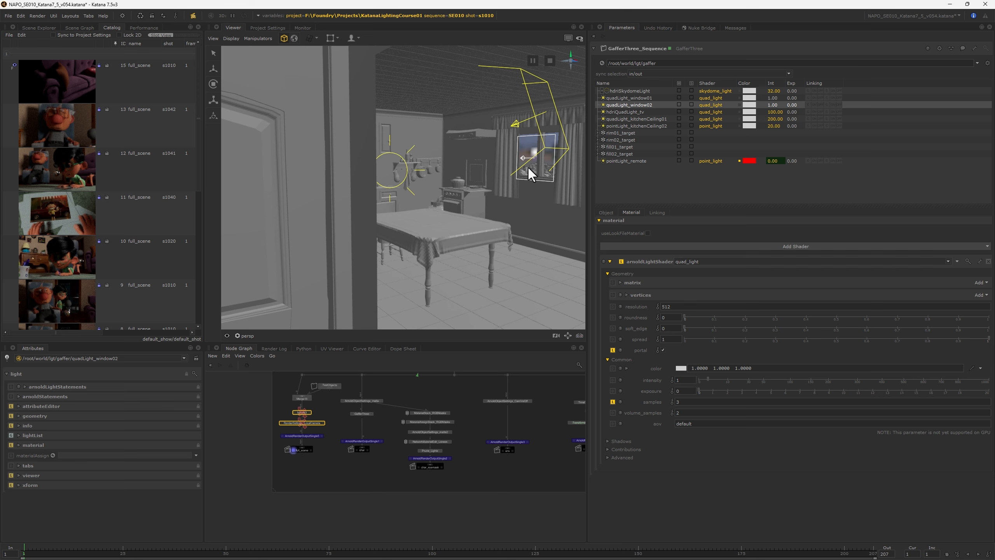
left_click_drag(529, 169, 447, 223, "alt")
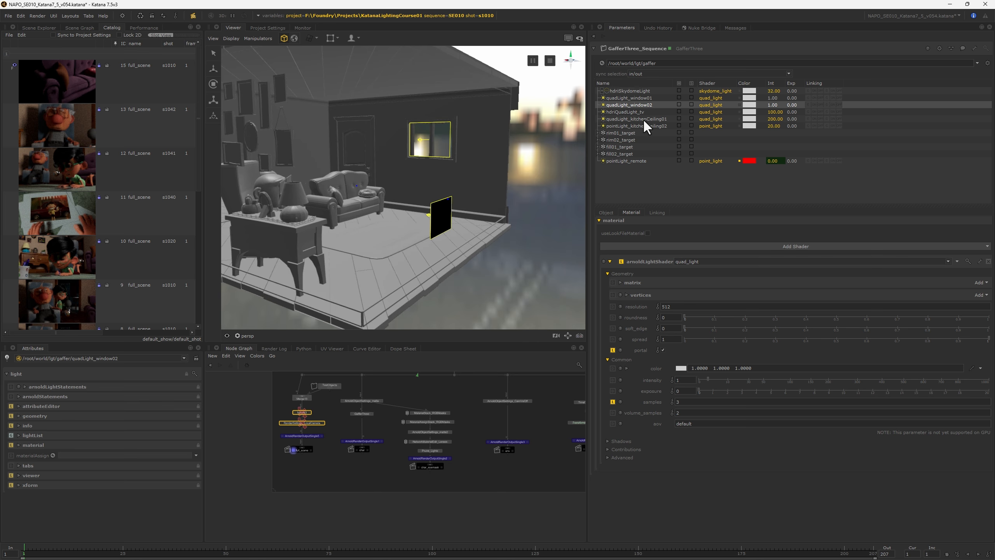
left_click(629, 97)
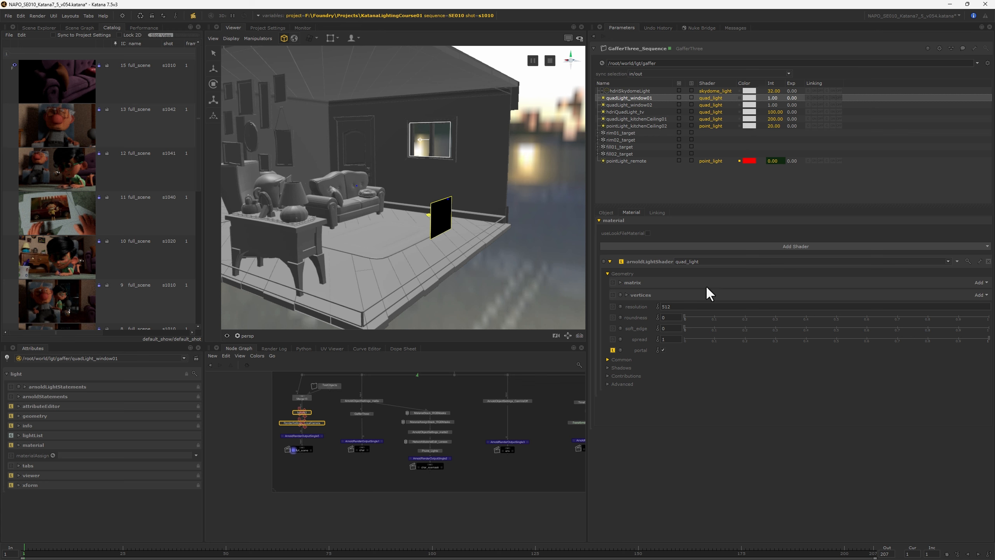
left_click(621, 359)
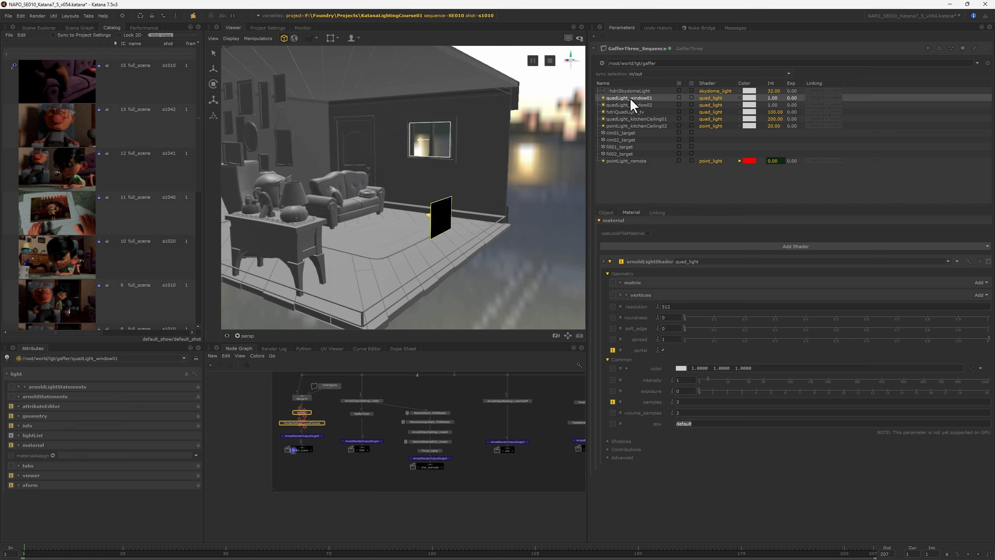
Step: Solo hdriSkydomeLight, quadLight_window01 and quadLight_window02, and set the skydome's texture file to RooftopHDRI_v004.exr
left_click_drag(632, 104, 651, 91)
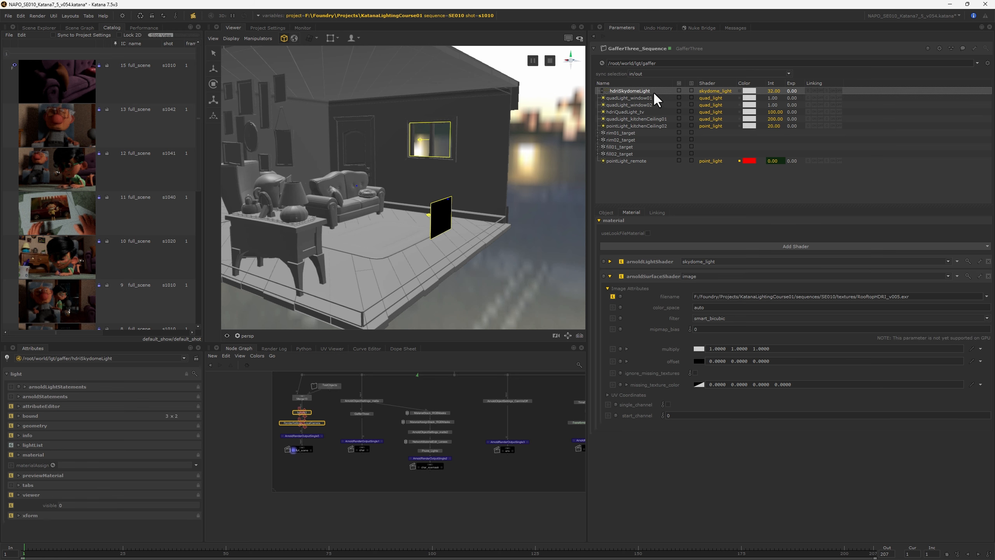
left_click(692, 90)
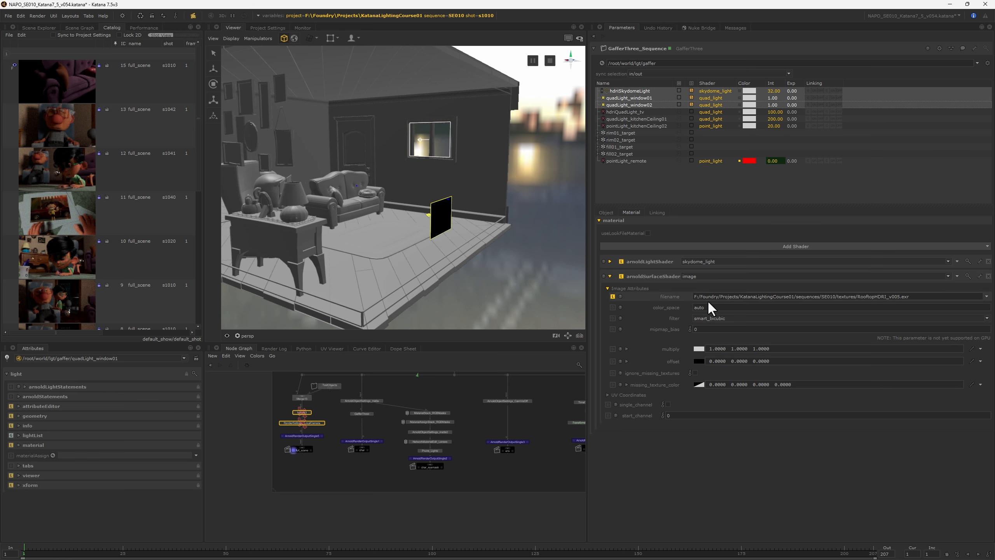
left_click(898, 297)
key("Return")
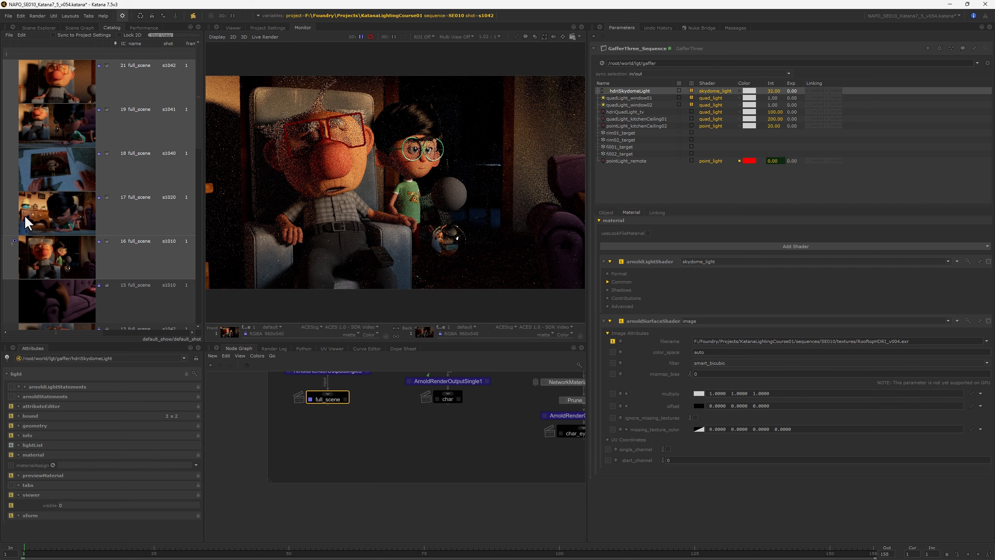
Step: View the s1020 full_scene render and inspect hdriSkydomeLight's intensity and AOV name in its Common attributes
left_click(28, 222)
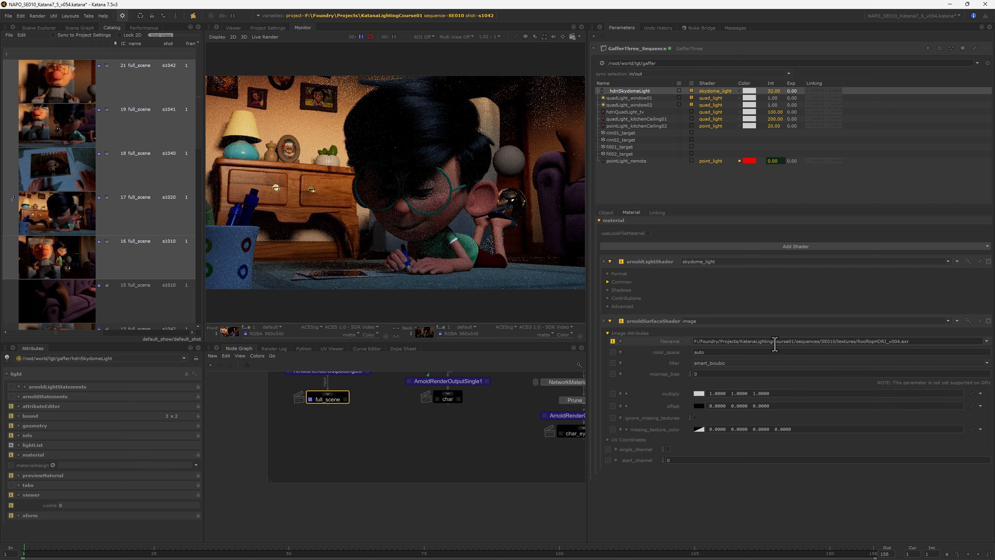
left_click(608, 281)
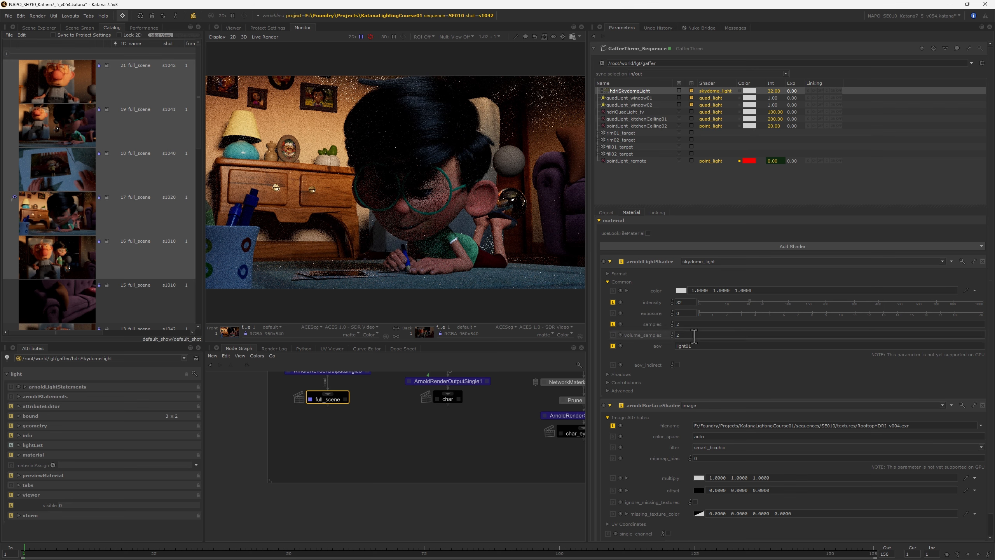
left_click(623, 98)
left_click(623, 91)
double_click(681, 302)
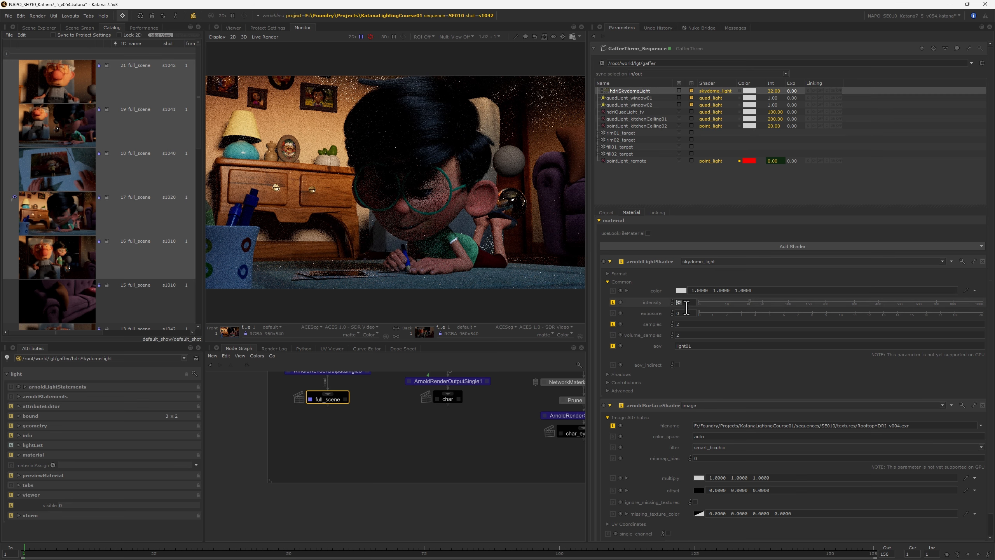
double_click(680, 346)
Step: View the LPE_light01 output of the s1020 render, and return to the default output
left_click(273, 327)
left_click(281, 344)
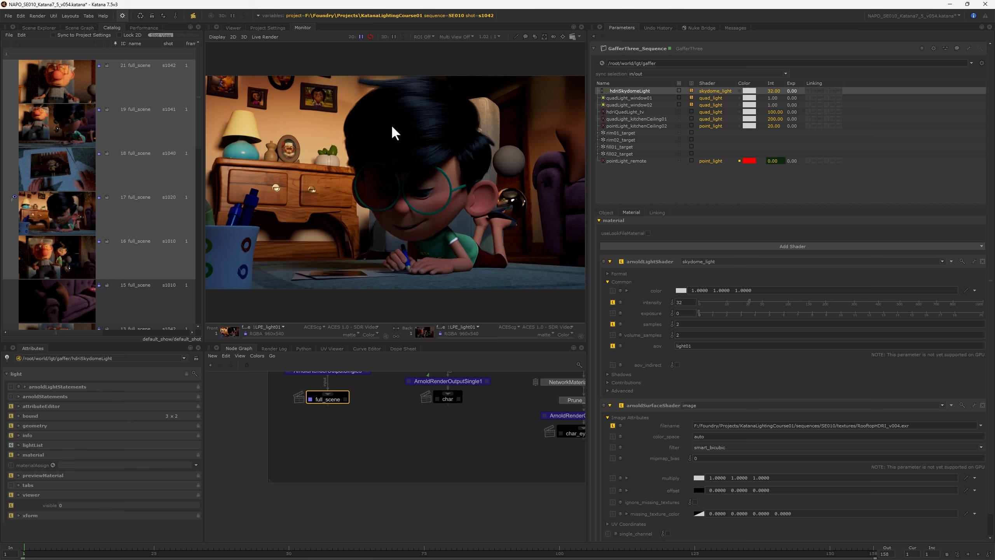
left_click(276, 327)
left_click(275, 336)
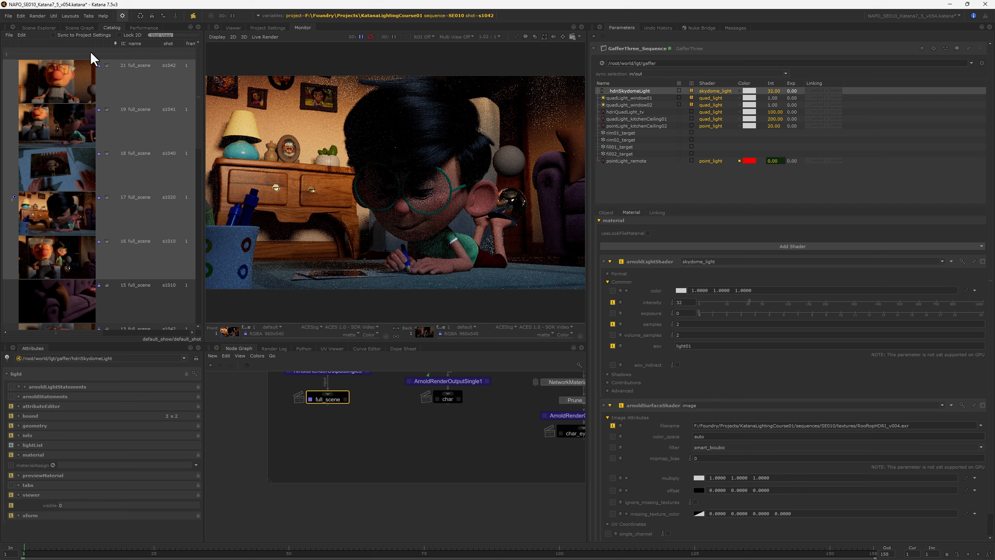
right_click(331, 401)
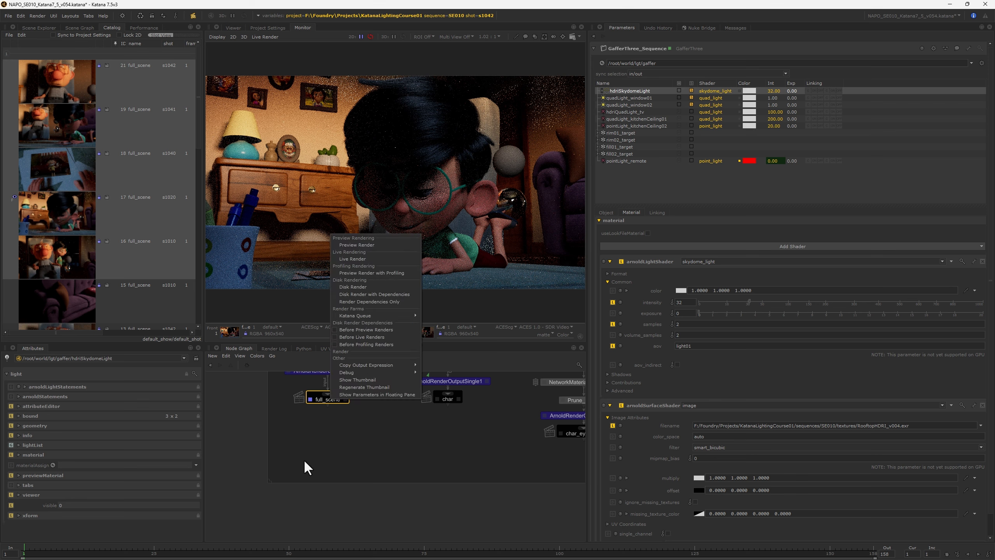
left_click(303, 459)
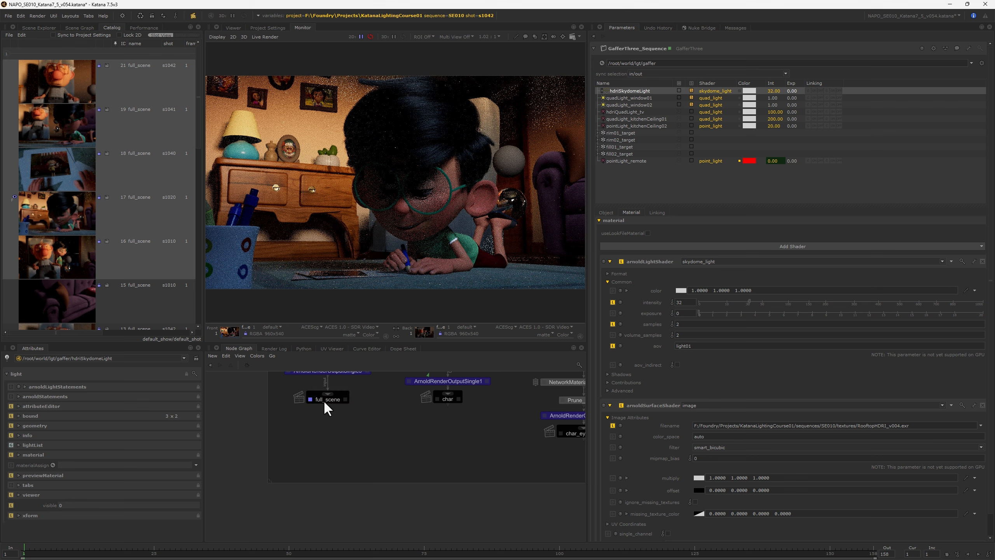
Step: Include the lgt location in live render updates in the Scene Explorer
left_click(39, 28)
scroll(148, 294, "right", 3)
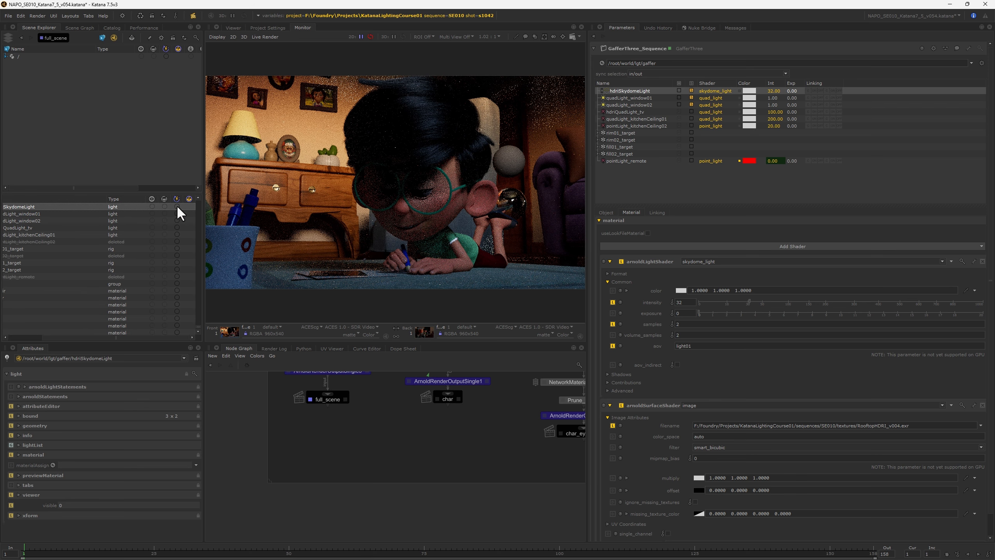
scroll(152, 243, "up", 5)
left_click(140, 298)
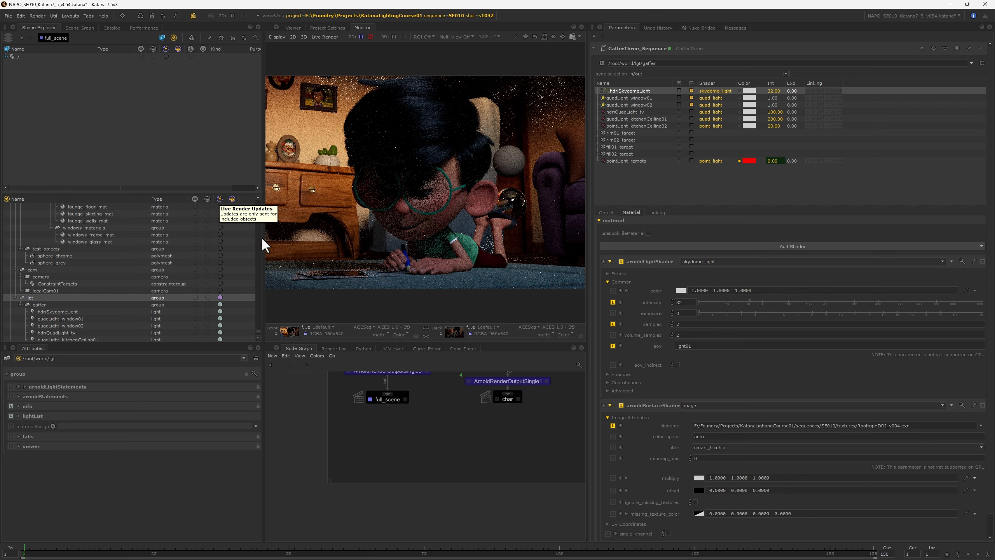
left_click_drag(266, 239, 188, 239)
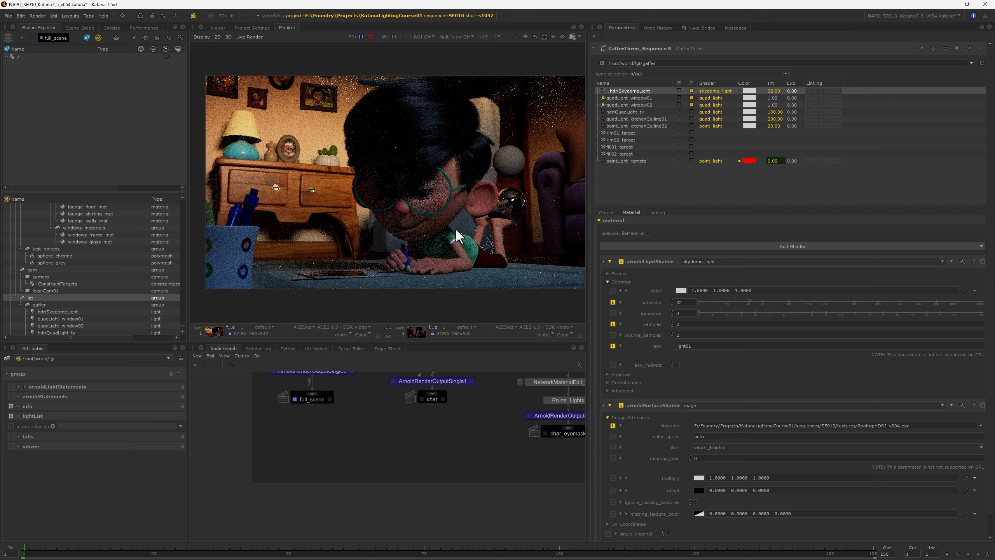
Step: Set the shot graph state variable to s1020 and live render the full_scene node
left_click(489, 15)
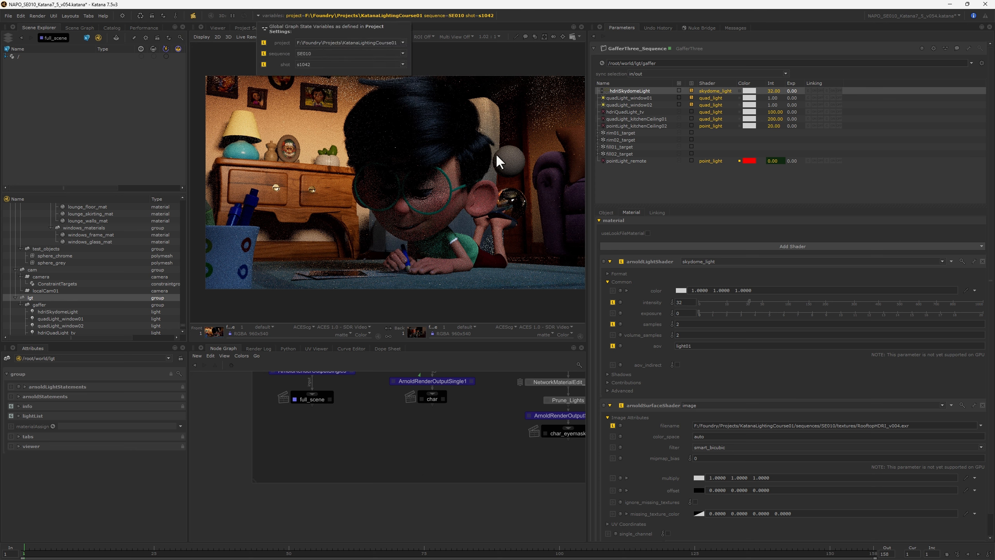
left_click(309, 61)
left_click(308, 76)
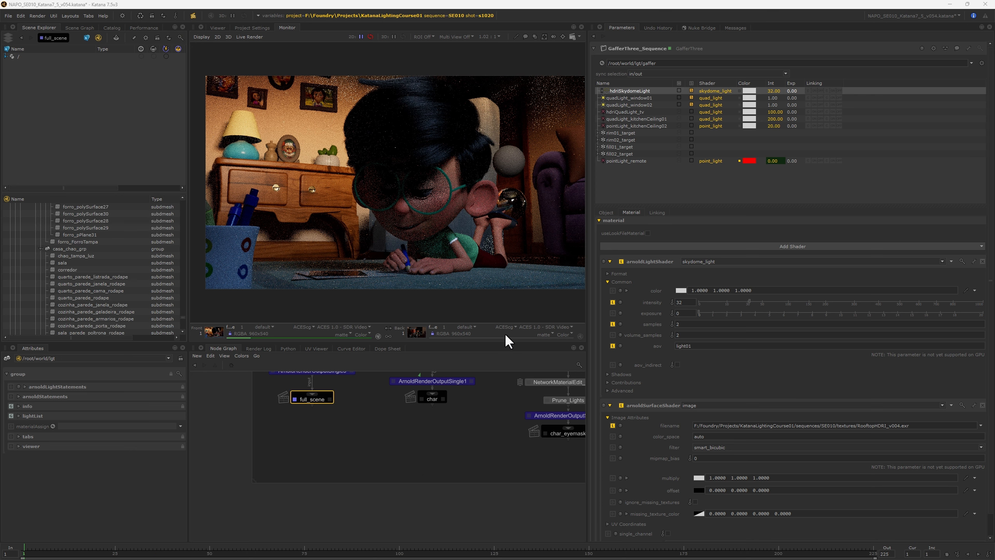
left_click(194, 16)
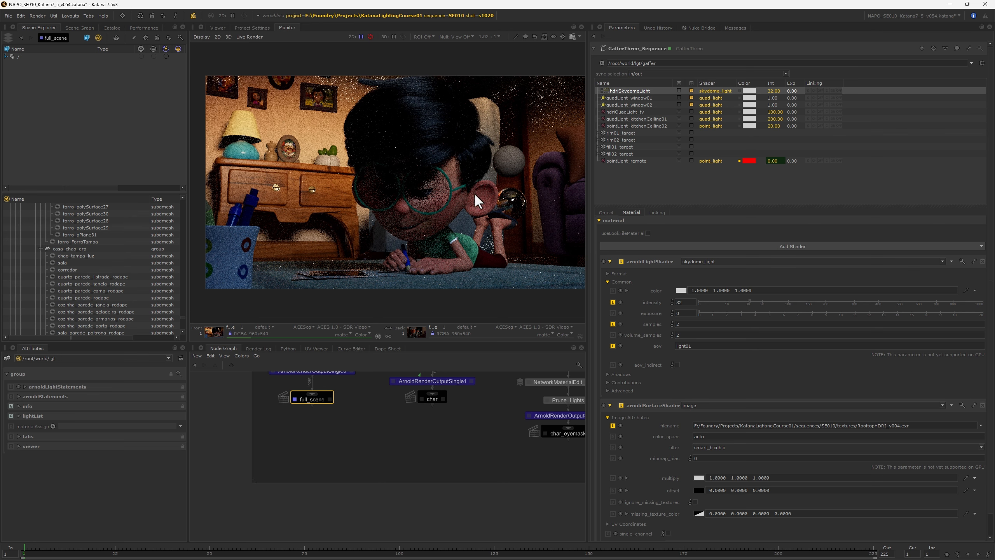
Step: Set hdriSkydomeLight's intensity to 1 and its Y rotation to 0
double_click(678, 302)
type("1")
key("Return")
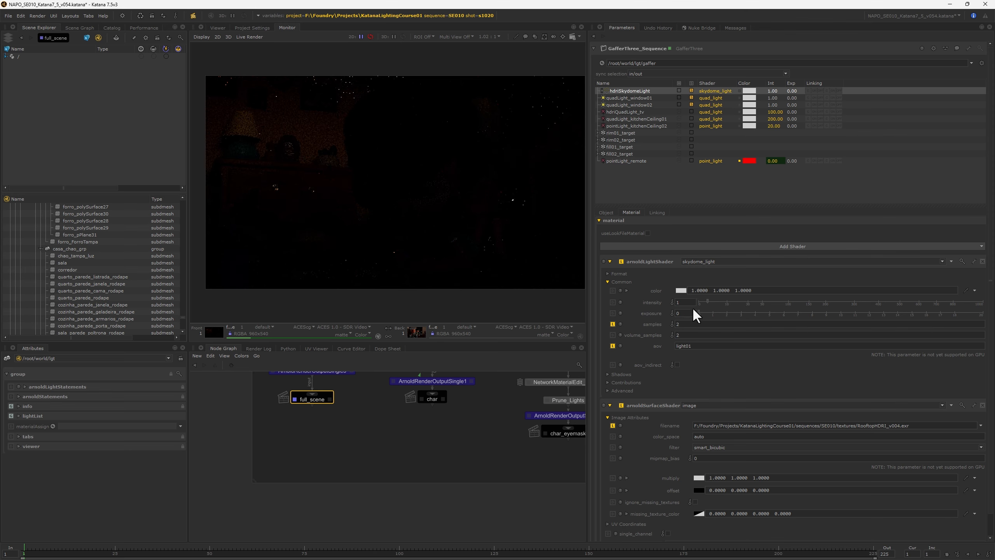
left_click(605, 213)
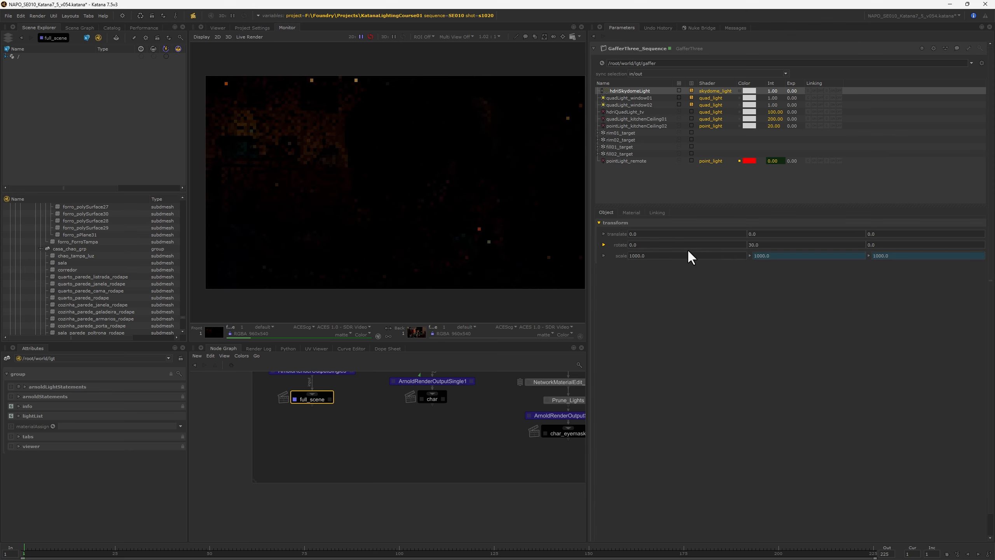
double_click(746, 245)
type("0")
key("Return")
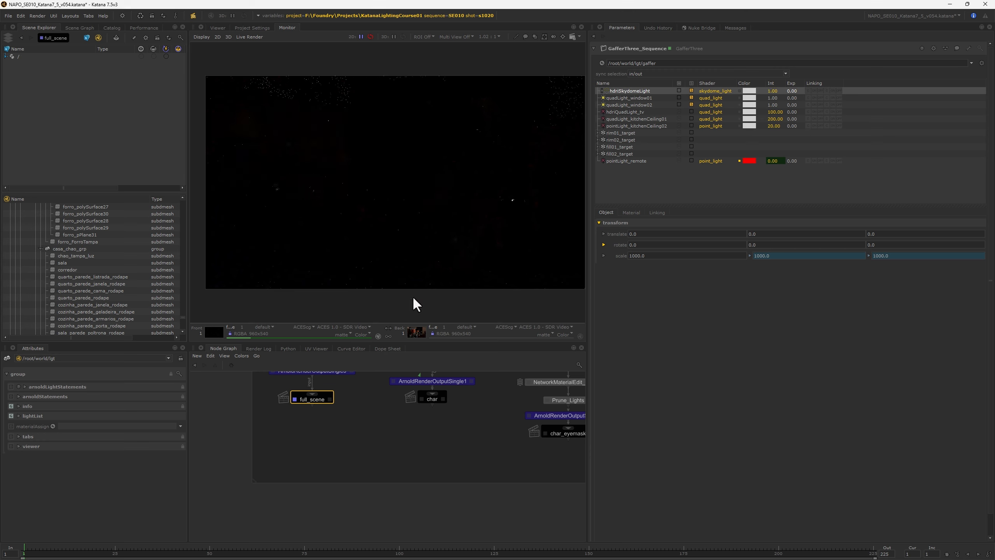
Step: Return to hdriSkydomeLight's material attributes and raise the Monitor's display exposure to +5.00
left_click(627, 214)
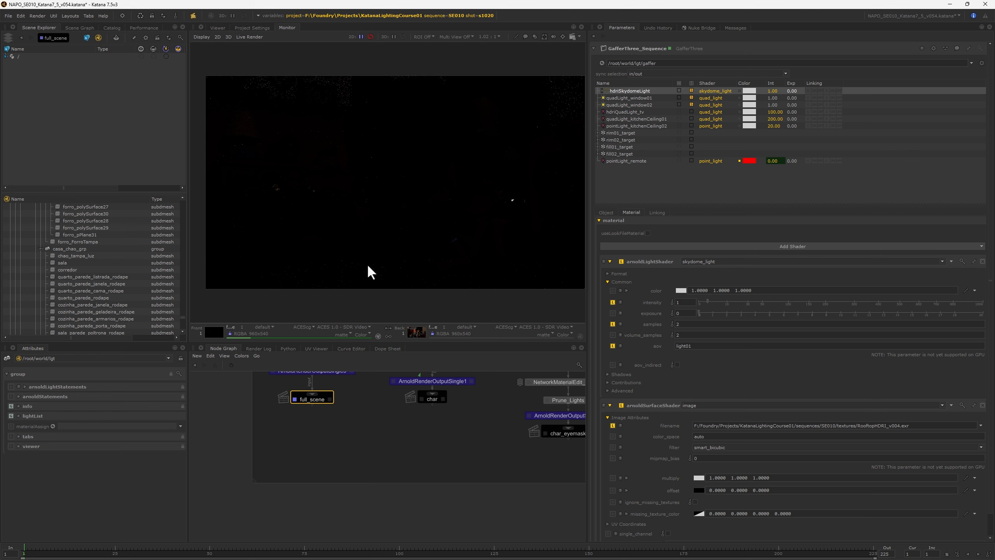
key("bracketright")
key("bracketright")
key("bracketright")
key("bracketright")
key("bracketright")
key("bracketright")
key("bracketright")
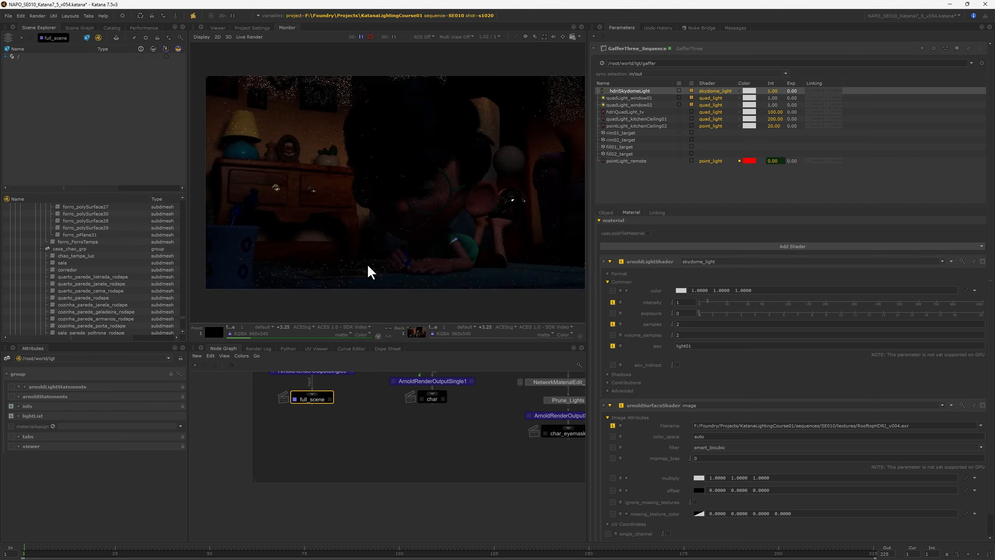
key("bracketright")
key("bracketright")
key("bracketright")
key("bracketright")
key("bracketright")
key("bracketright")
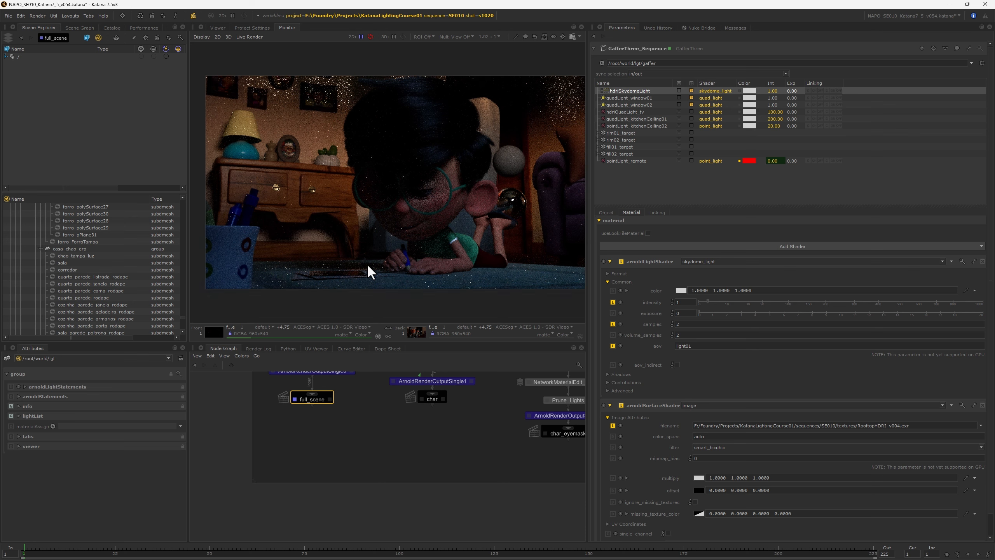
key("bracketright")
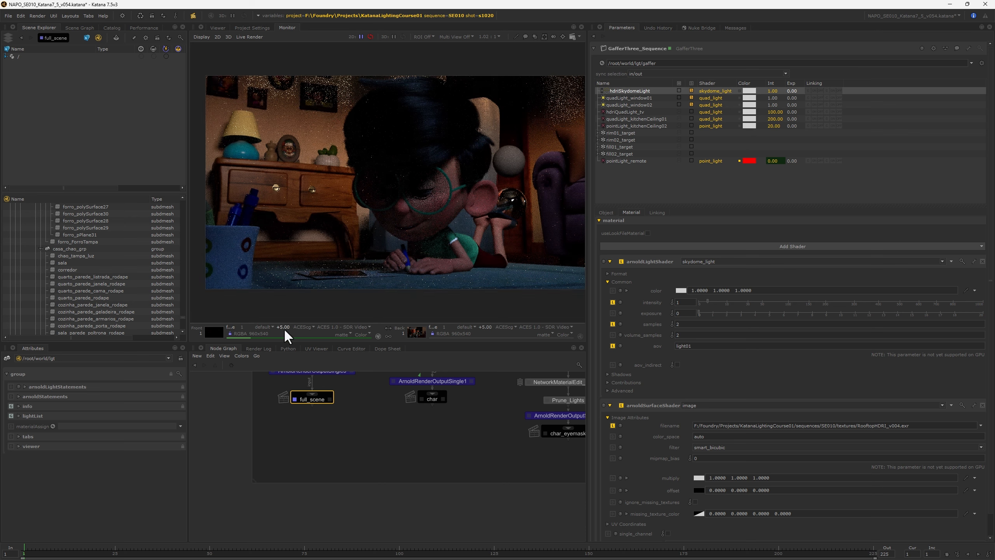